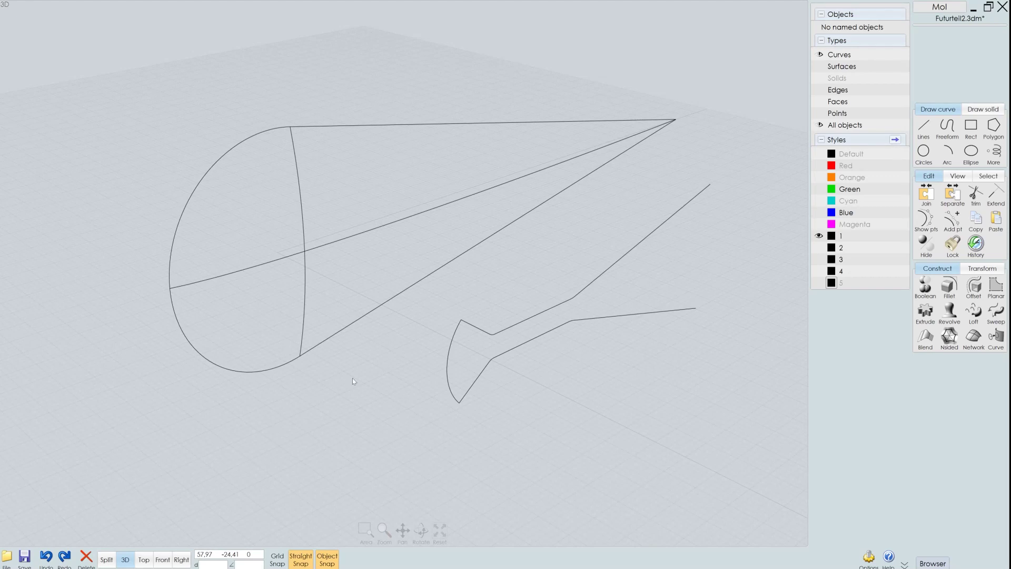
Build the cone surface from its outline curves and trim out the dovetail slot strip.
left_click(974, 337)
left_click(976, 195)
left_click(632, 249)
right_click(516, 274)
left_click(480, 213)
right_click(491, 216)
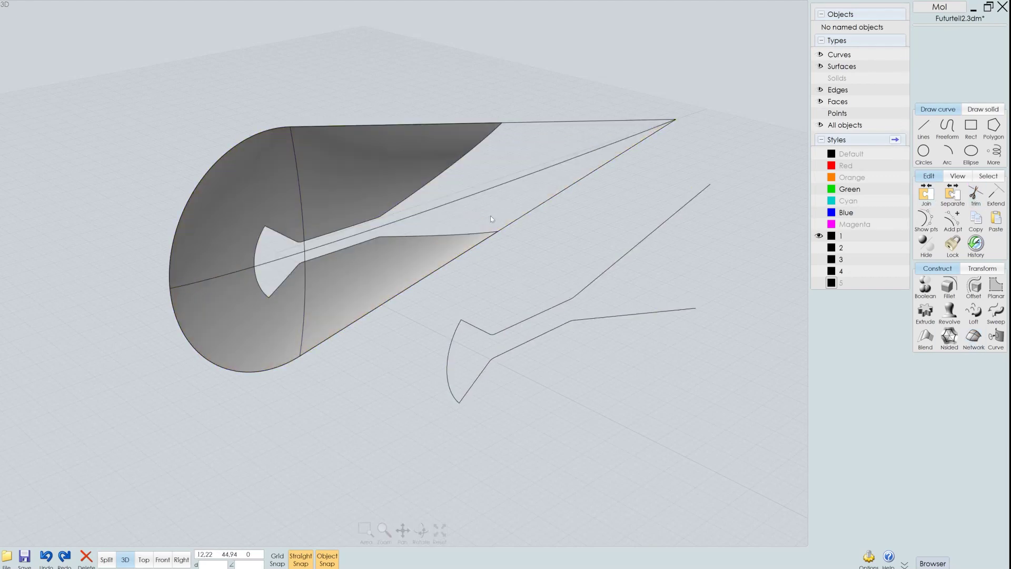
Move the trimmed cone surface to style 5 so the construction curves are hidden.
left_click(823, 237)
left_click(817, 249)
left_click(427, 210)
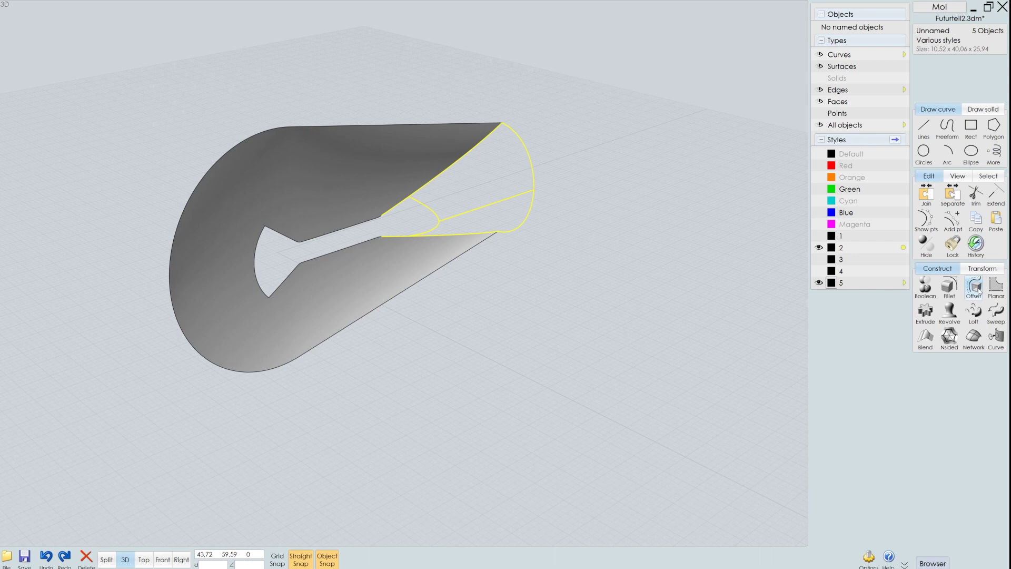
Cap the cone's narrow end with a network surface and join the upper slot edges.
left_click(974, 337)
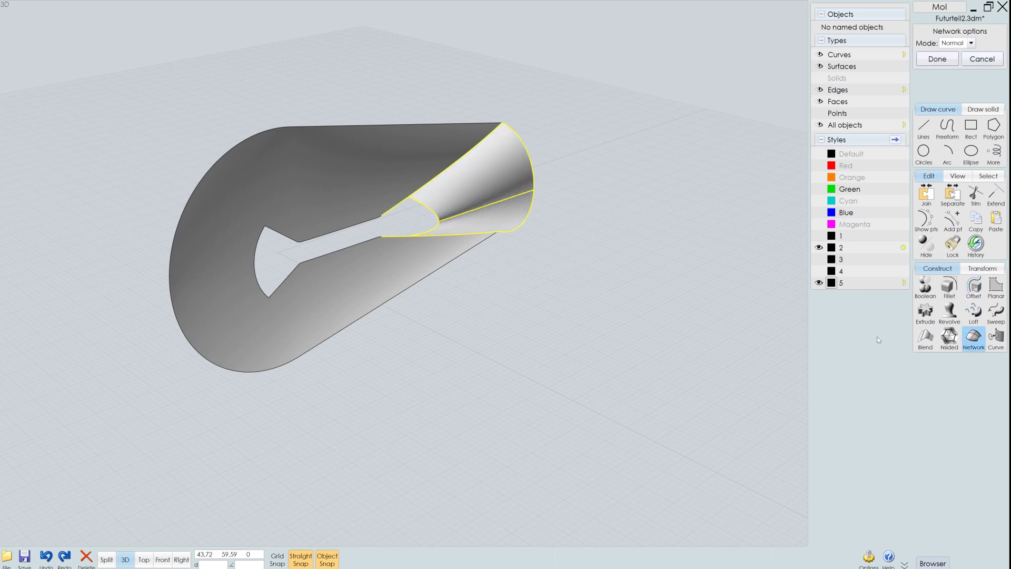
right_click(693, 324)
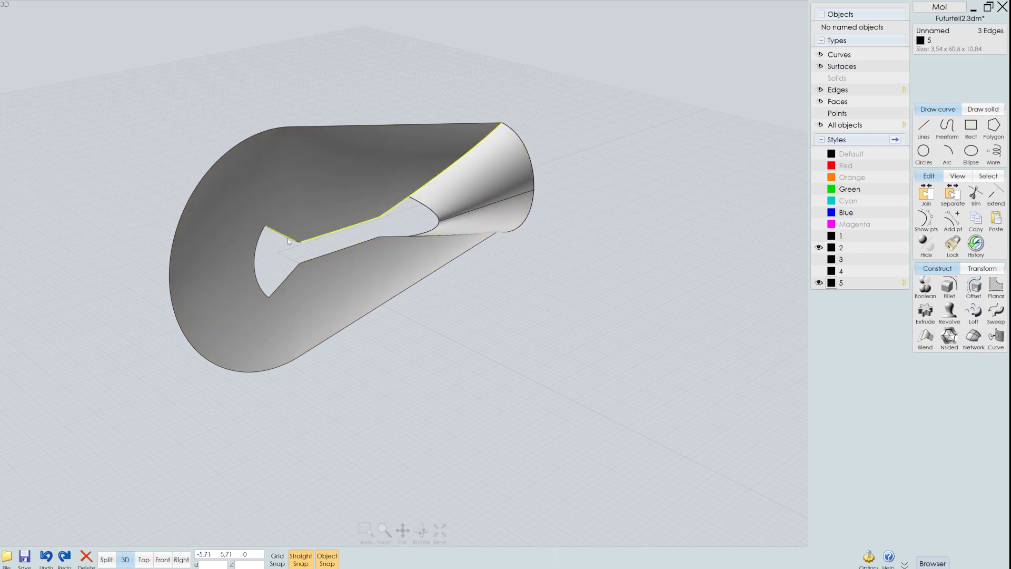
left_click(925, 198)
scroll(535, 228, "up", 3)
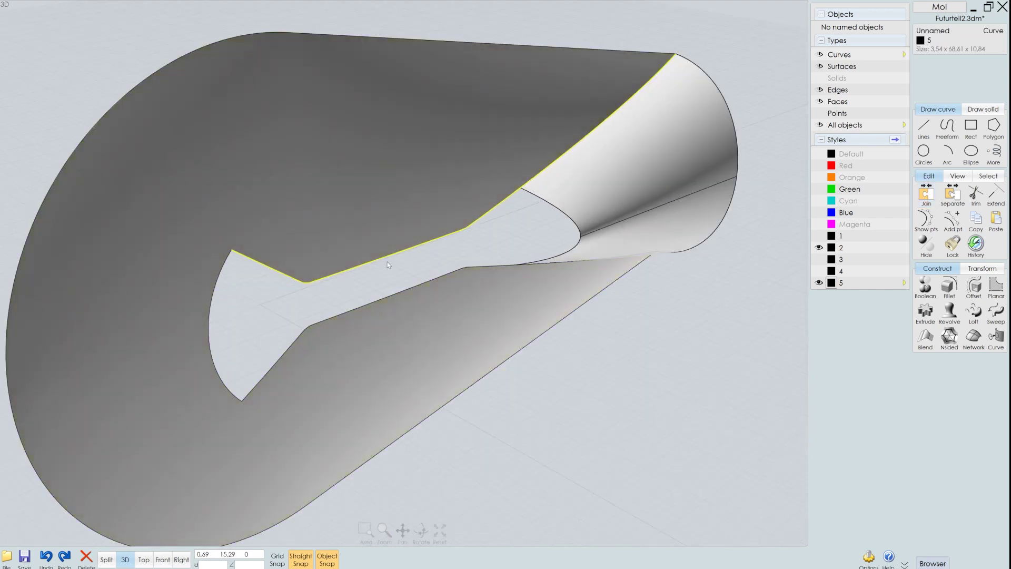
Check the joined upper slot curve and the new end surface by selecting them.
left_click(535, 228)
left_click(686, 352)
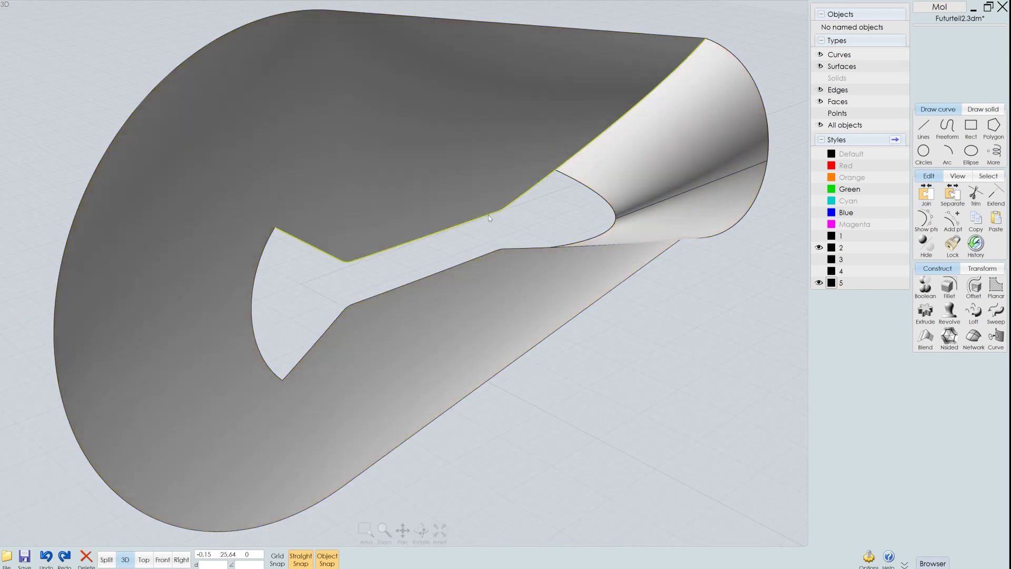
left_click(517, 271)
left_click(825, 283)
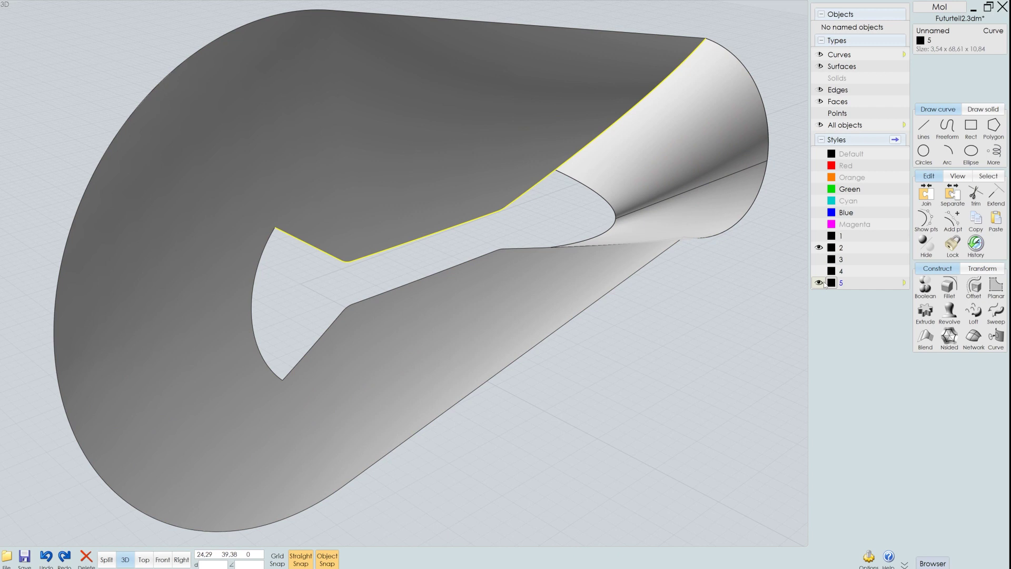
scroll(498, 217, "up", 5)
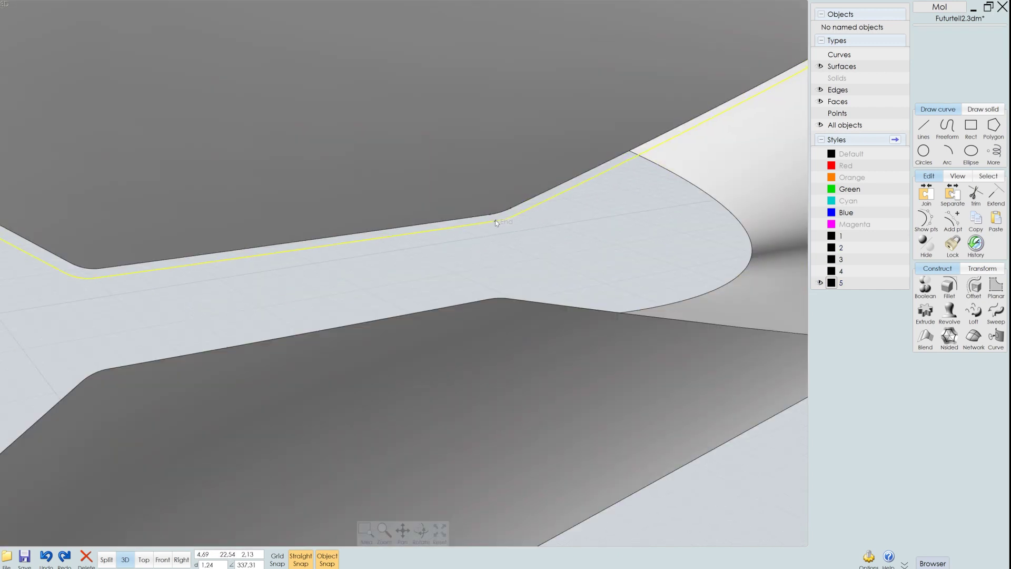
left_click(498, 222)
Orbit and zoom around the cone, ending in the Right view.
mouse_move(491, 223)
right_mouse_down()
mouse_move(507, 236)
mouse_move(517, 215)
mouse_move(526, 227)
right_mouse_up()
scroll(509, 213, "down", 5)
scroll(527, 226, "down", 3)
scroll(356, 429, "up", 2)
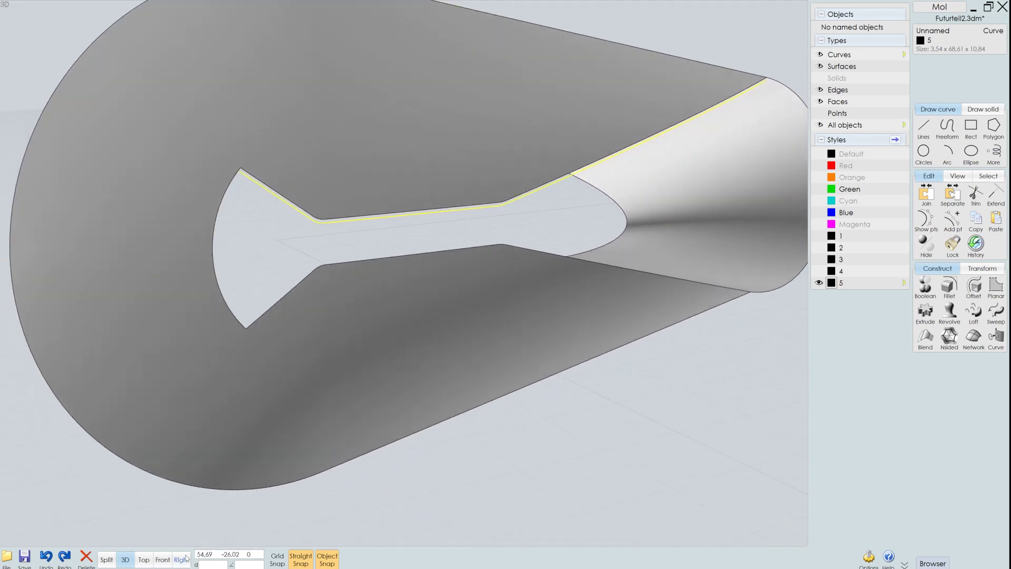
left_click(185, 558)
Flatten the slot curve to zero Y size and mirror it to form the centre curve.
left_click_drag(569, 315, 564, 308)
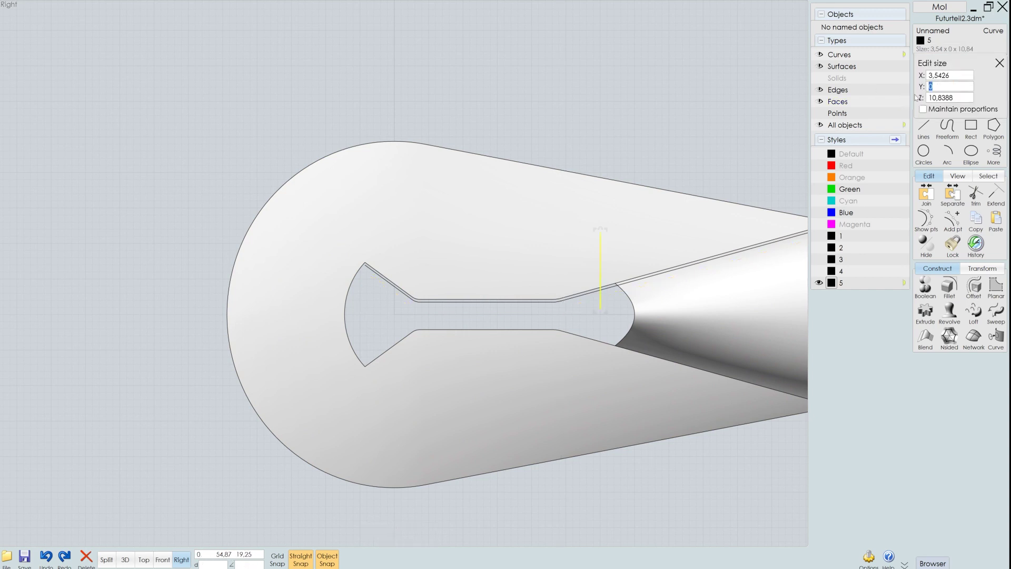
key("Escape")
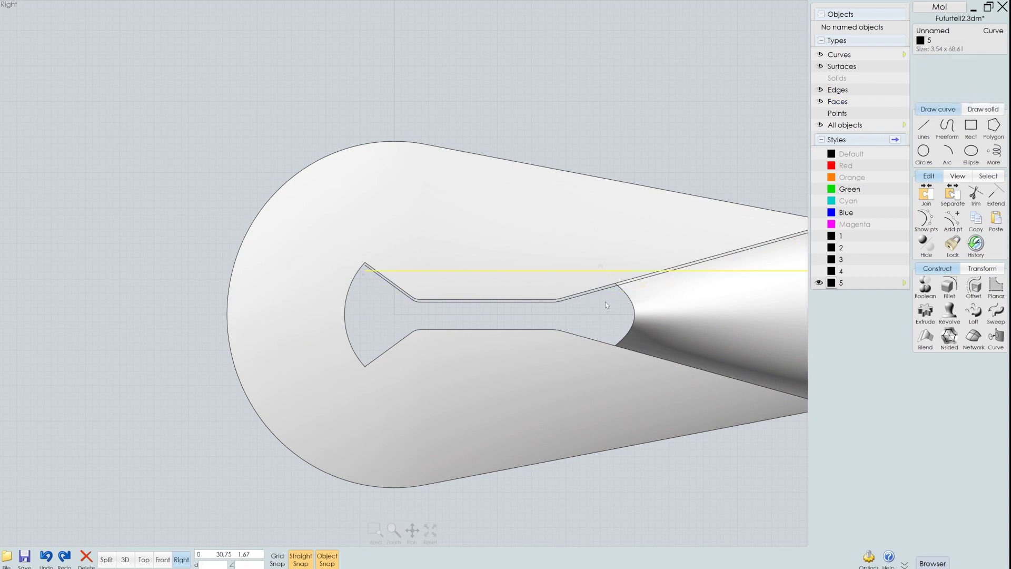
left_click(983, 268)
left_click(926, 311)
left_click(574, 317)
left_click(125, 559)
scroll(419, 424, "down", 2)
key("Escape")
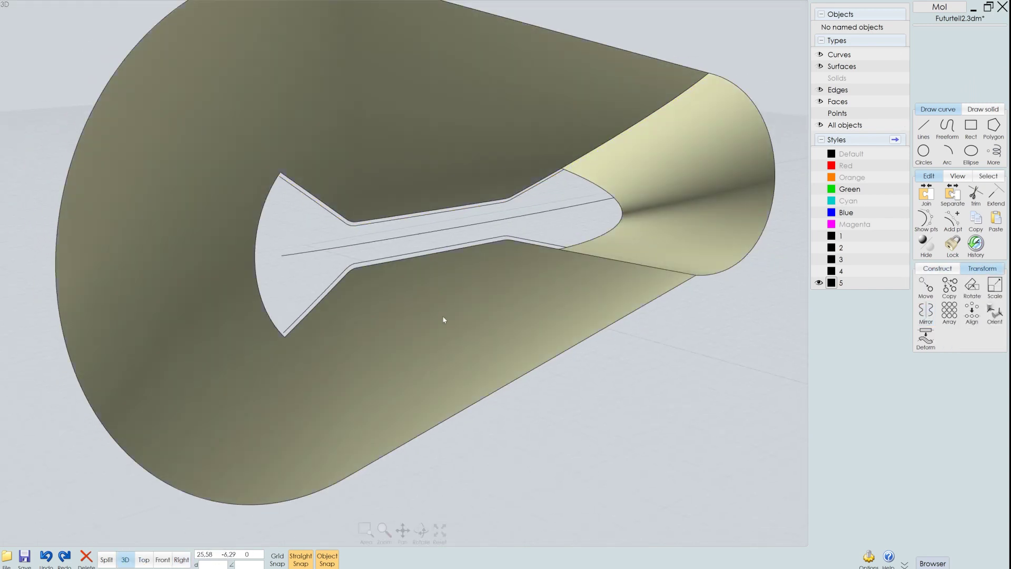
scroll(366, 282, "up", 4)
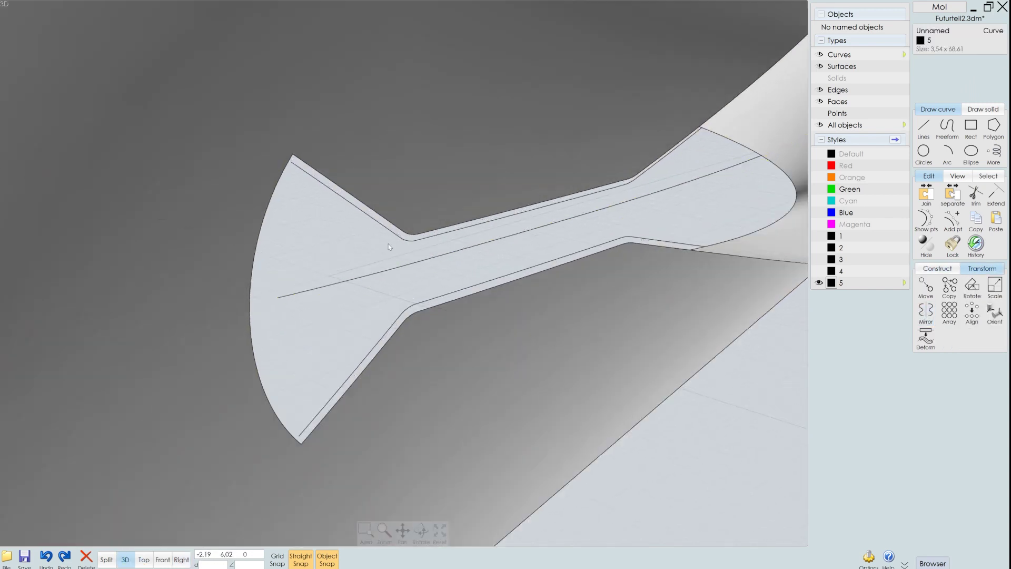
Rebuild the three slot curves with 150 points each.
left_click(437, 274)
key("Return")
type("150")
key("Return")
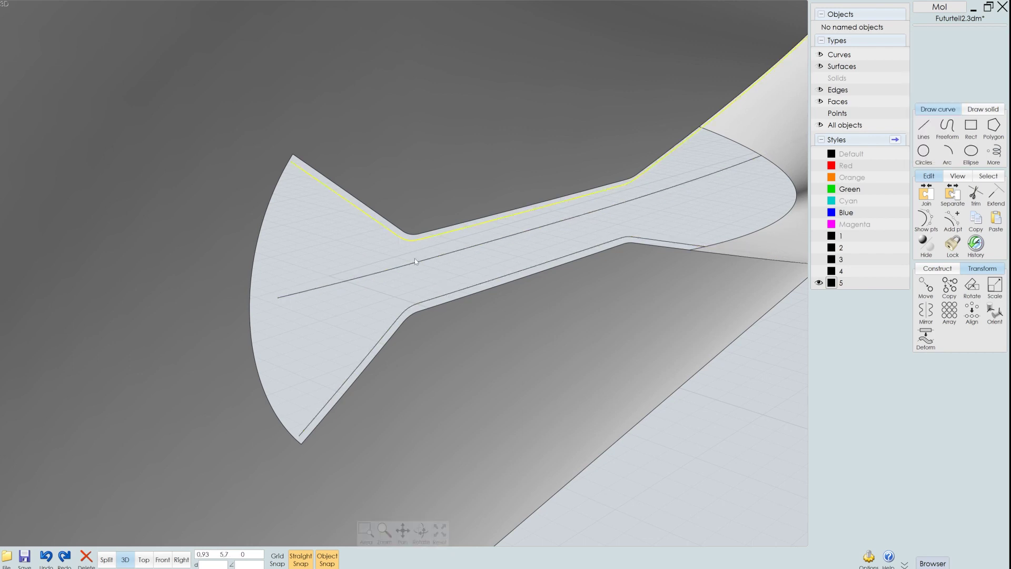
scroll(606, 296, "down", 3)
Loft a rounded surface through the slot curves.
left_click(946, 273)
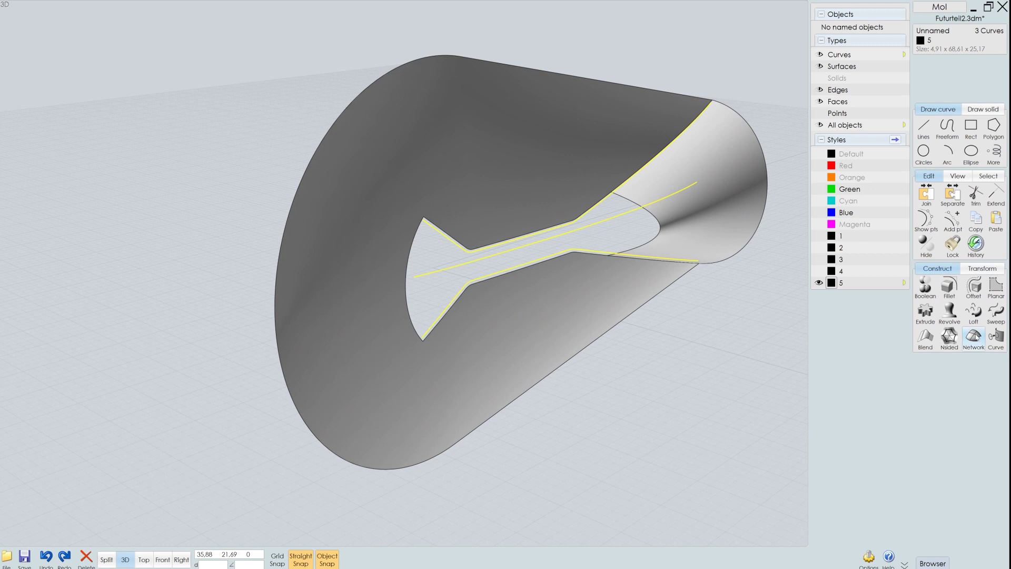
left_click(979, 315)
right_click_drag(673, 269, 645, 248)
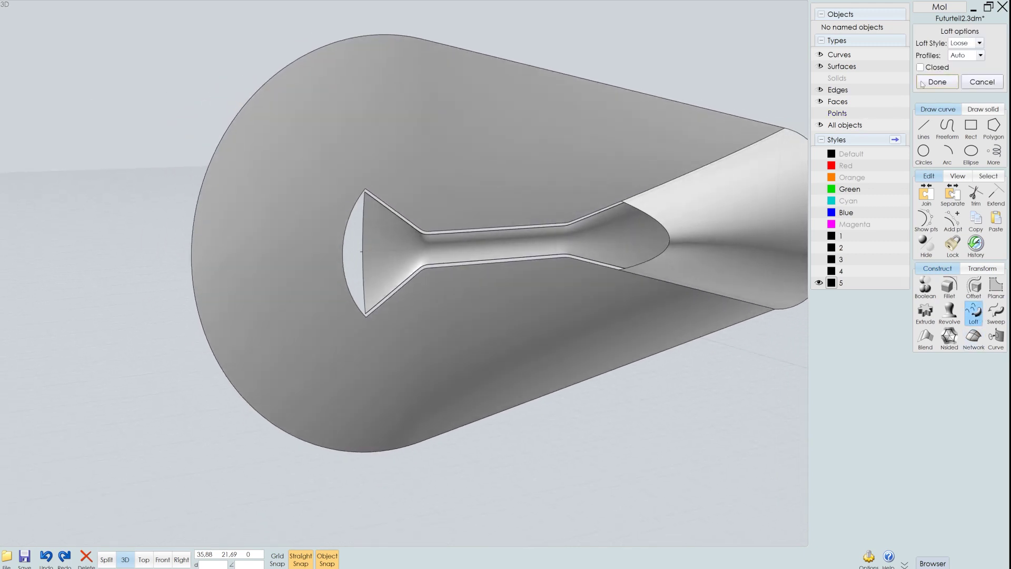
key("Return")
key("Escape")
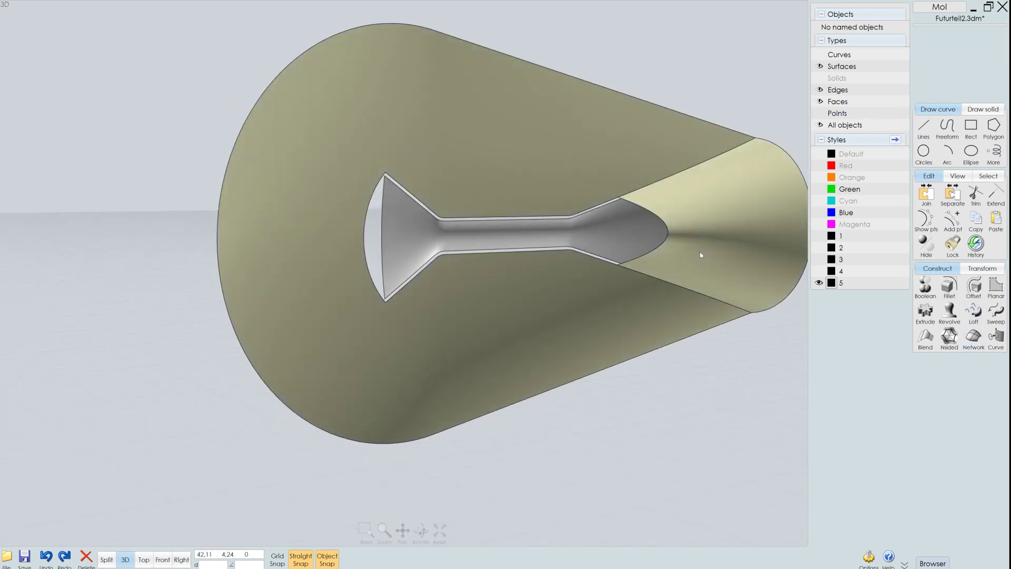
In Right view, draw a horizontal centre line and trim all surfaces, discarding the lower half.
right_click_drag(659, 256, 348, 373)
key("F4")
scroll(327, 470, "down", 2)
left_click(923, 129)
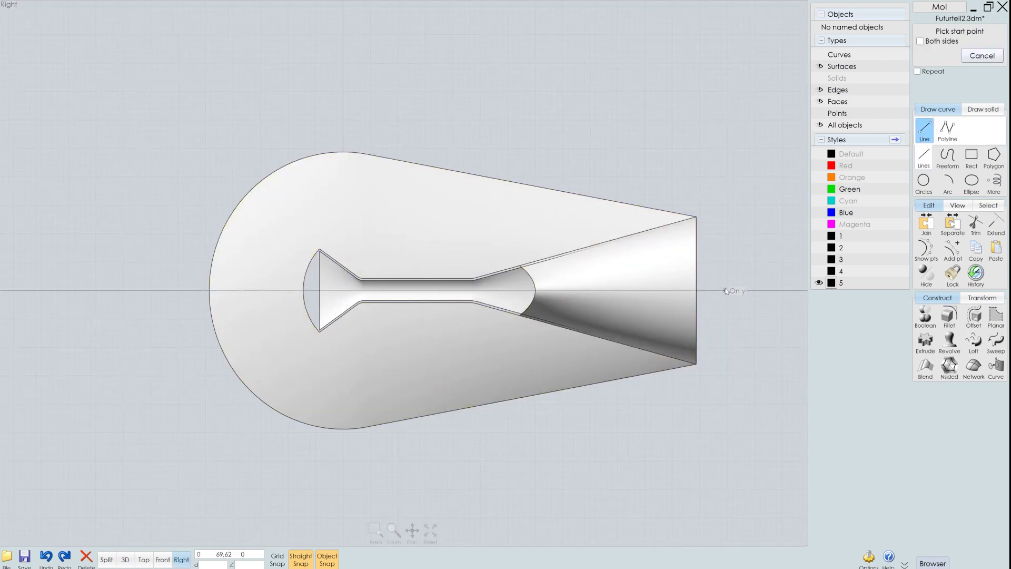
left_click(167, 290)
key("ctrl+a")
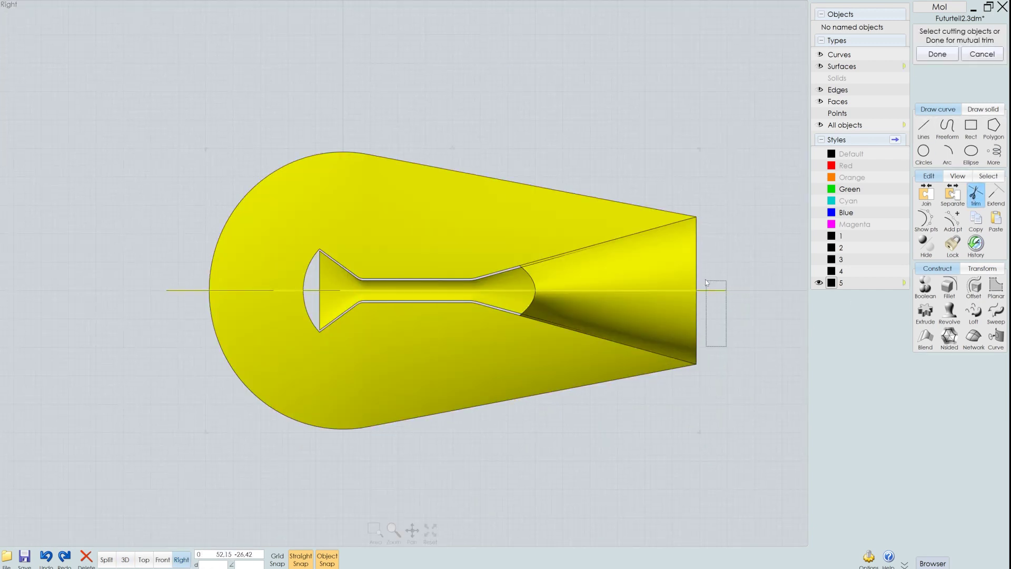
left_click(708, 290)
left_click(582, 353)
left_click(125, 560)
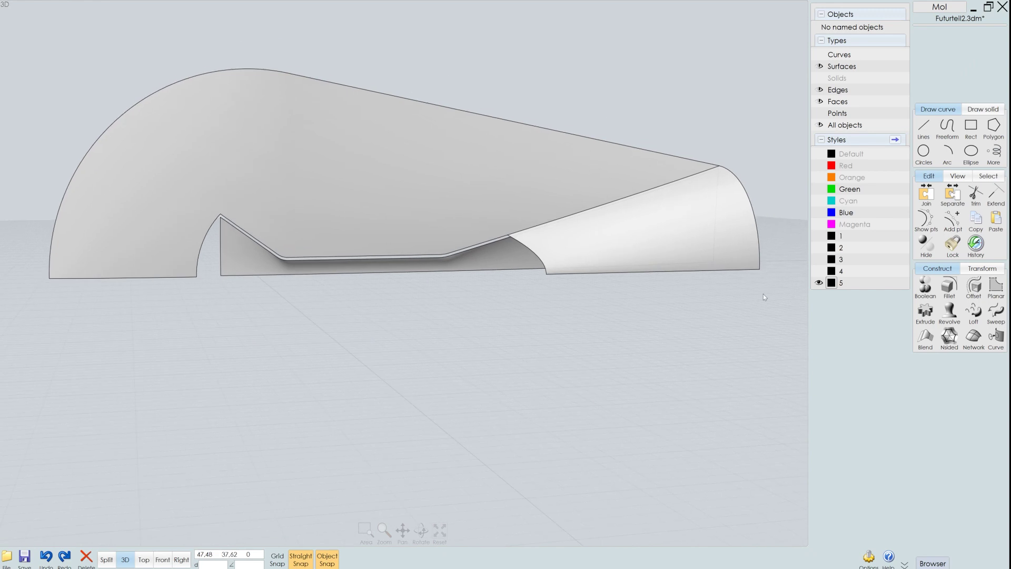
Trim the narrow-end surface back along one of its own isocurves.
left_click(976, 195)
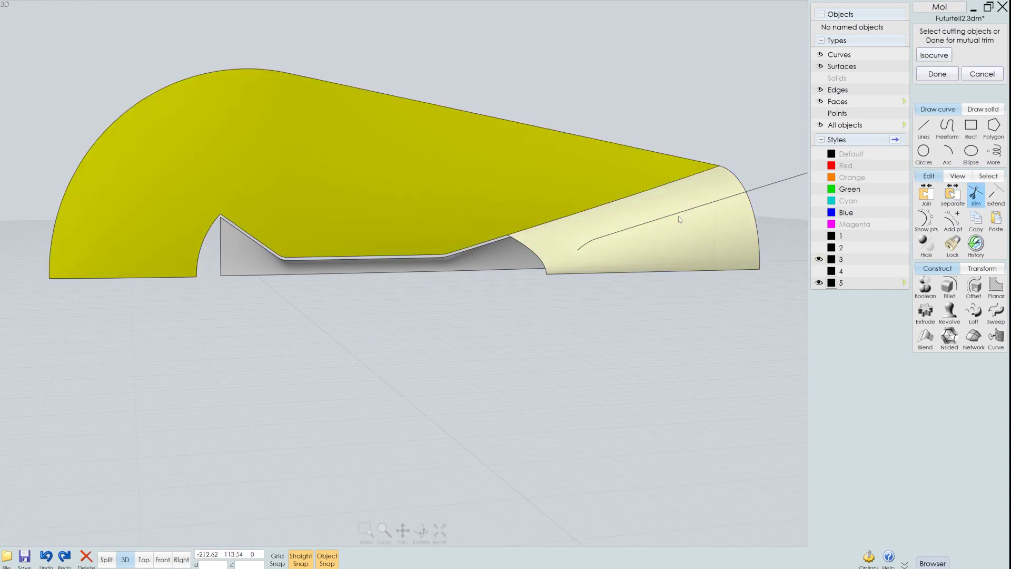
right_click(677, 213)
scroll(553, 232, "up", 5)
left_click(521, 232)
scroll(545, 318, "down", 5)
right_click_drag(544, 318, 537, 257)
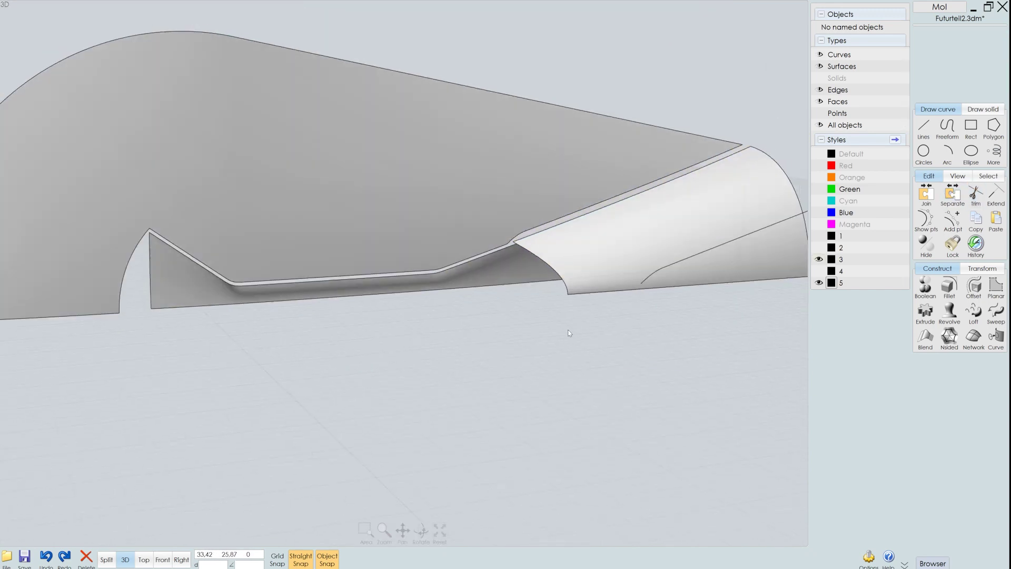
scroll(537, 257, "up", 5)
scroll(429, 372, "down", 3)
right_click_drag(429, 373, 445, 354)
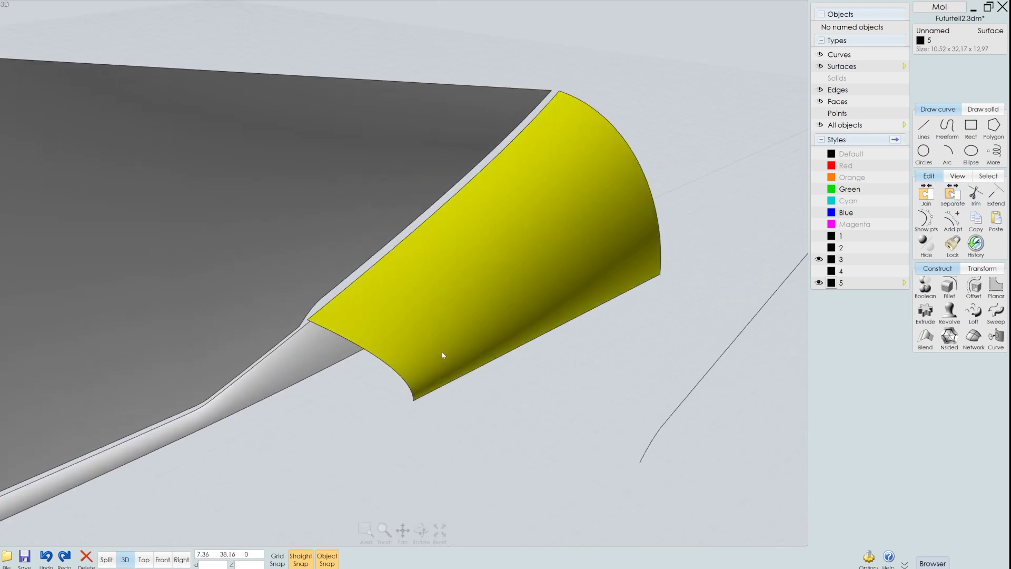
left_click(975, 195)
left_click(936, 57)
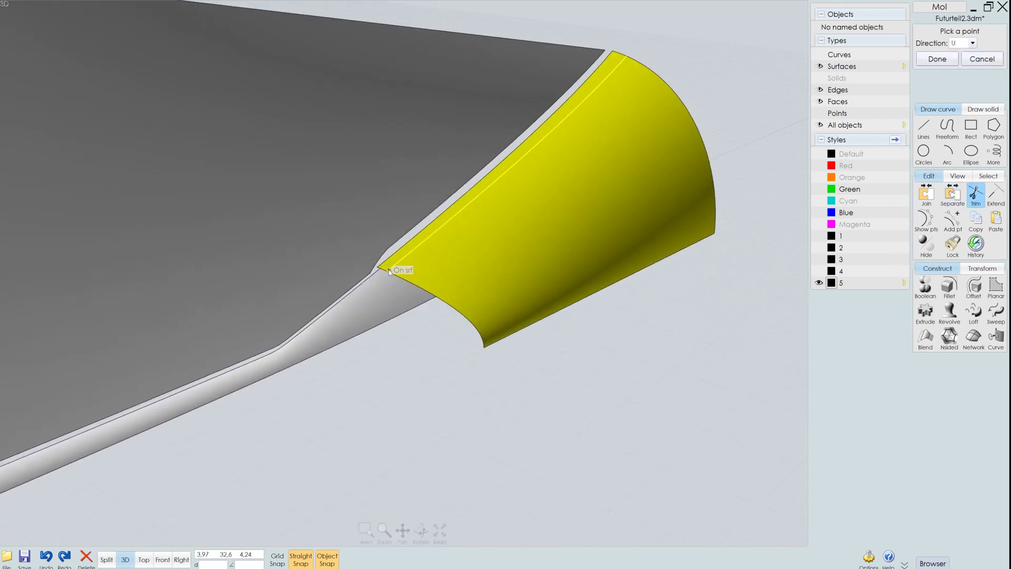
left_click(388, 271)
mouse_move(405, 279)
right_mouse_down()
mouse_move(620, 156)
mouse_move(649, 322)
mouse_move(426, 267)
right_mouse_up()
scroll(426, 268, "up", 3)
Blend the two slot edges with a G1 blend and inspect it with iso curves.
left_click(928, 349)
right_click_drag(536, 408, 463, 254)
right_click(459, 253)
left_click(443, 245)
left_click(925, 337)
scroll(503, 286, "up", 2)
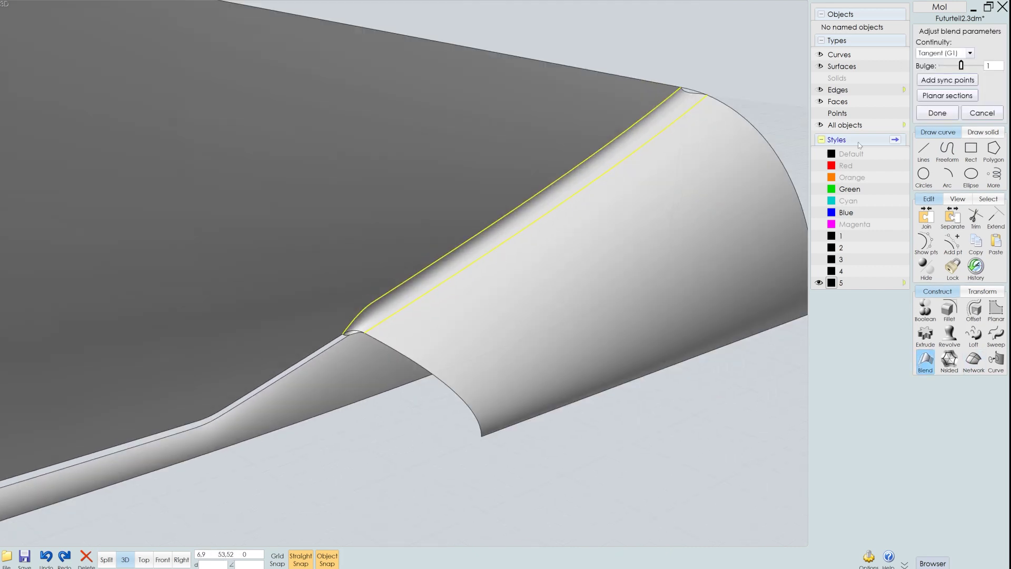
right_click(641, 426)
key("i")
right_click(400, 311)
right_click_drag(389, 313, 368, 318)
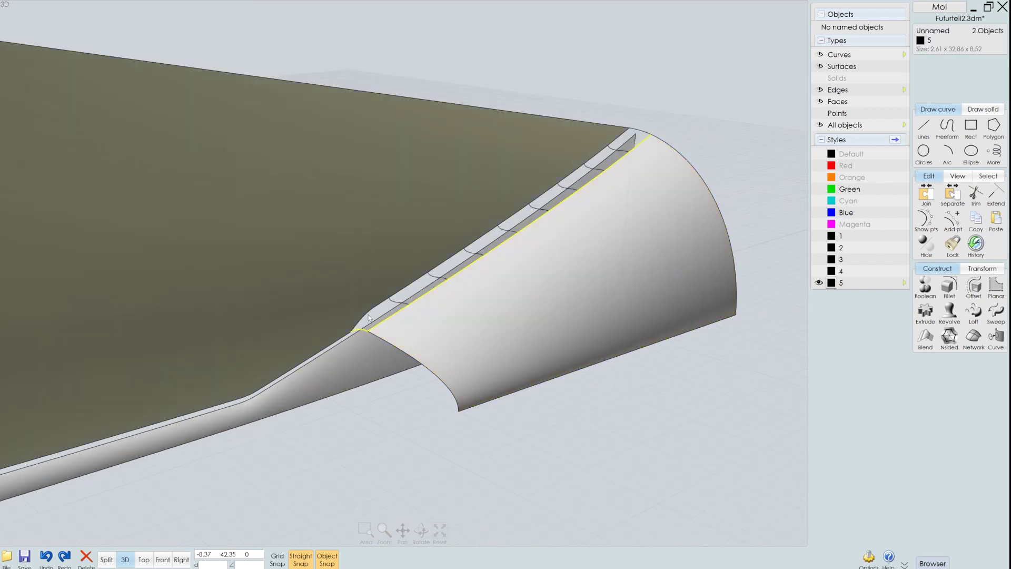
Bridge the gap between the two strip edges with a connecting surface.
left_click(387, 303)
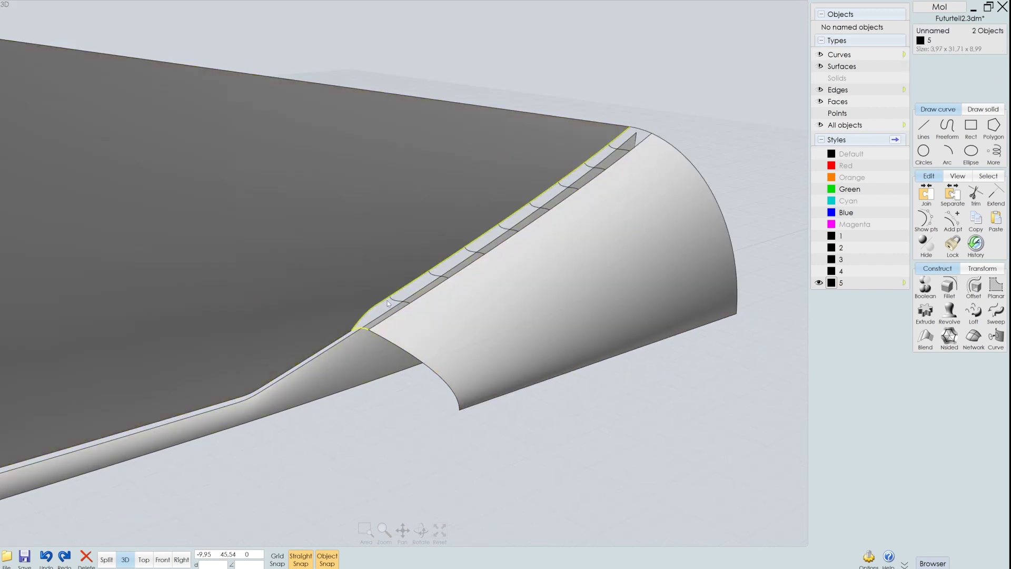
left_click_drag(602, 258, 603, 259)
right_click_drag(703, 338, 687, 391)
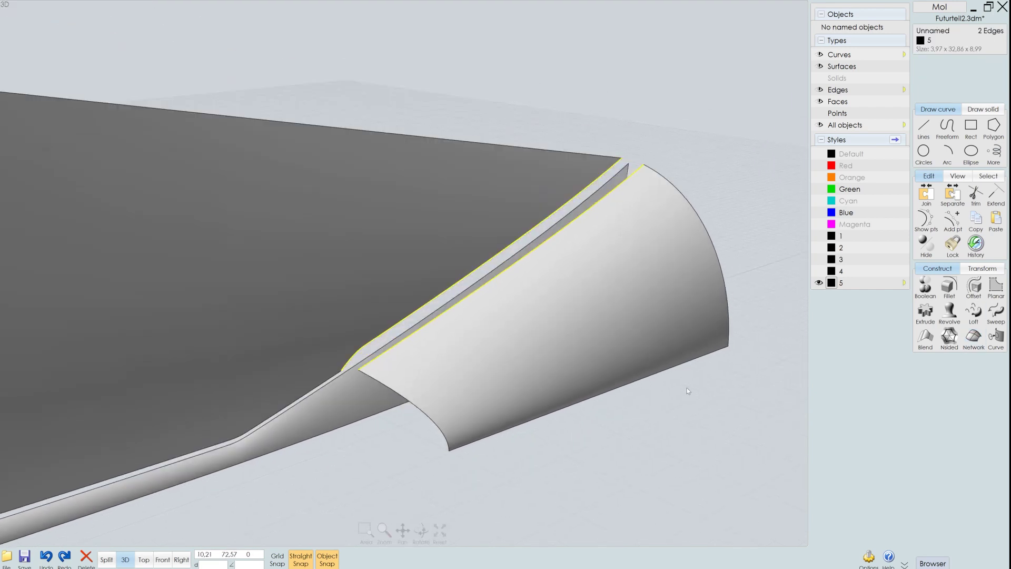
left_click(975, 350)
left_click(982, 58)
left_click(973, 337)
left_click(982, 59)
right_click_drag(690, 151, 699, 153)
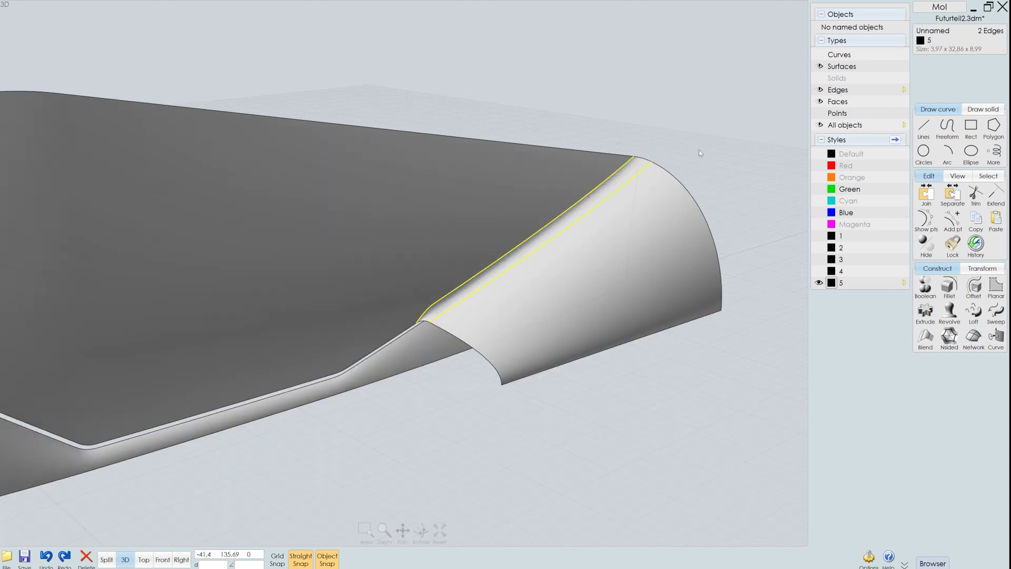
left_click(680, 221)
right_click_drag(482, 296, 517, 256)
left_click(517, 257)
Blend the thin strip's edge with the narrow-end surface to round the first slot corner.
left_click(606, 285)
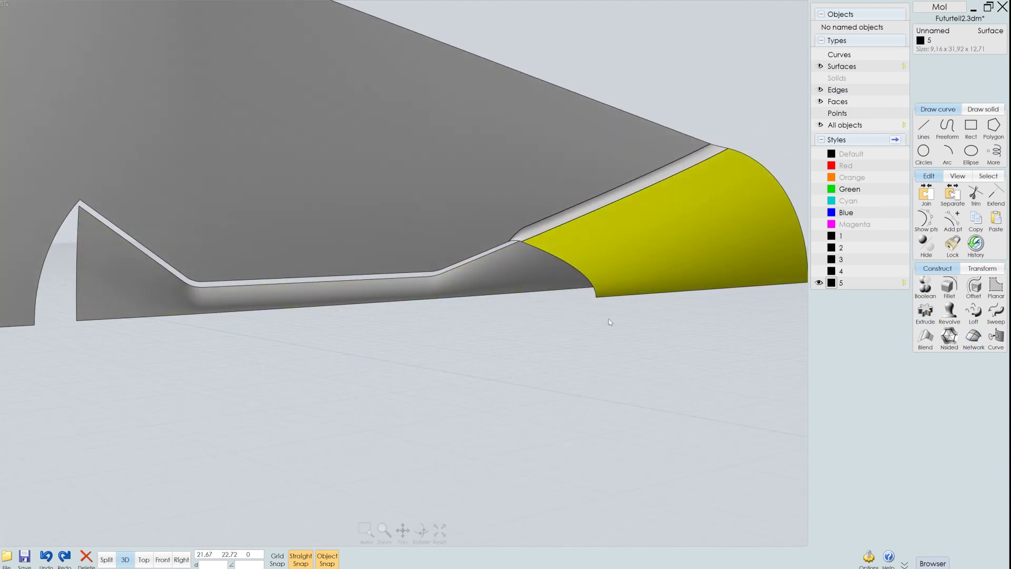
right_click_drag(610, 322, 492, 368)
left_click(488, 361)
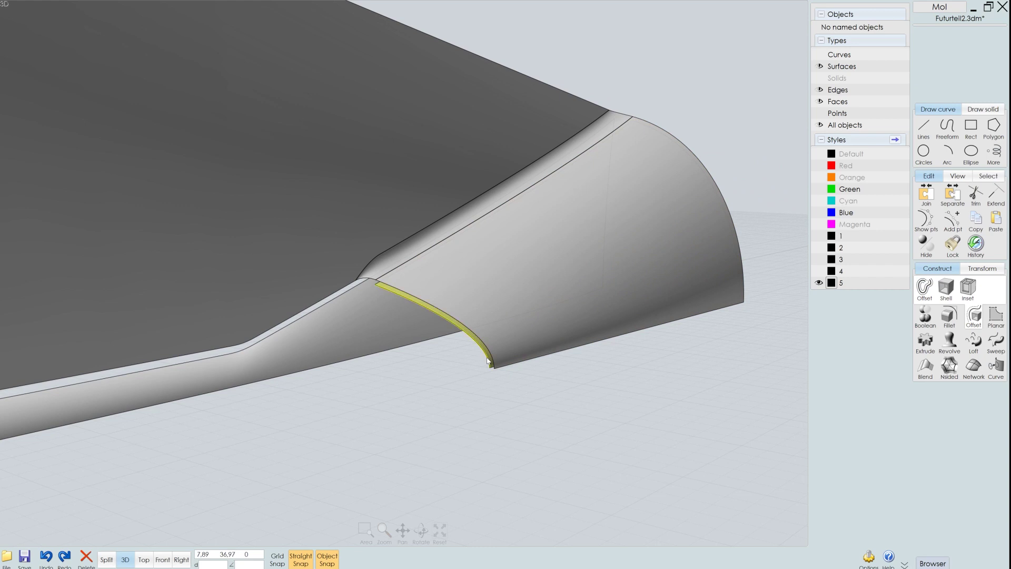
left_click(925, 366)
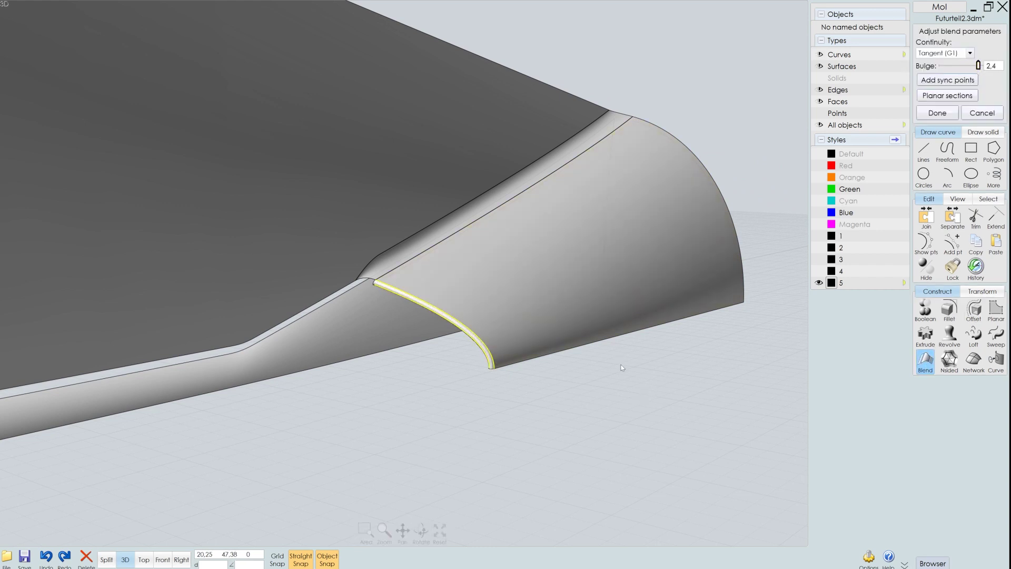
right_click(622, 367)
right_click_drag(622, 367, 559, 436)
key("Escape")
right_click_drag(319, 269, 526, 249)
Draw a cutting line, trim the surplus off the long edge, and blend that corner.
key("l")
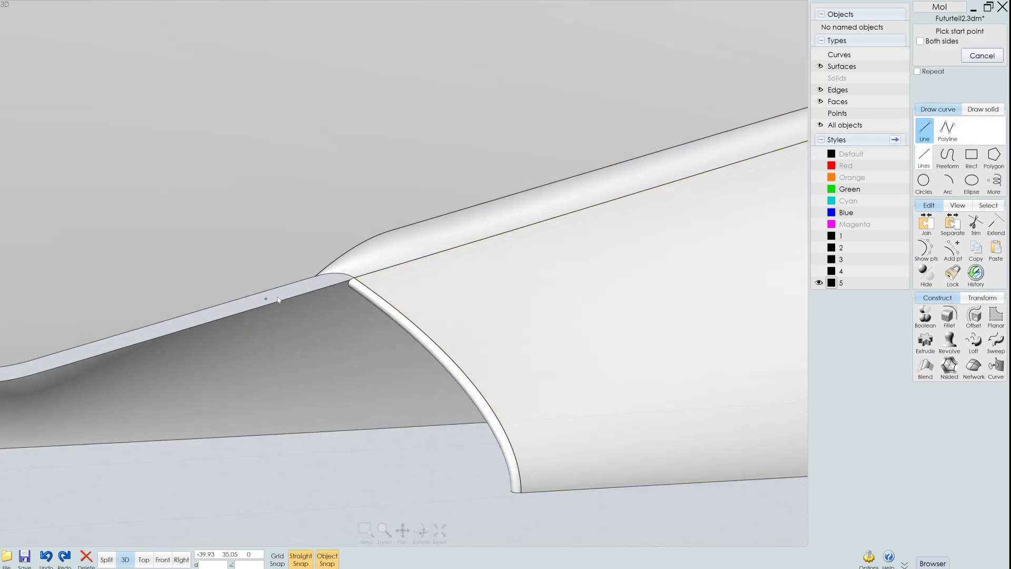
left_click(315, 291)
mouse_move(315, 291)
right_mouse_down()
mouse_move(341, 274)
mouse_move(387, 322)
mouse_move(362, 312)
right_mouse_up()
left_click(363, 268)
key("t")
left_click(364, 269)
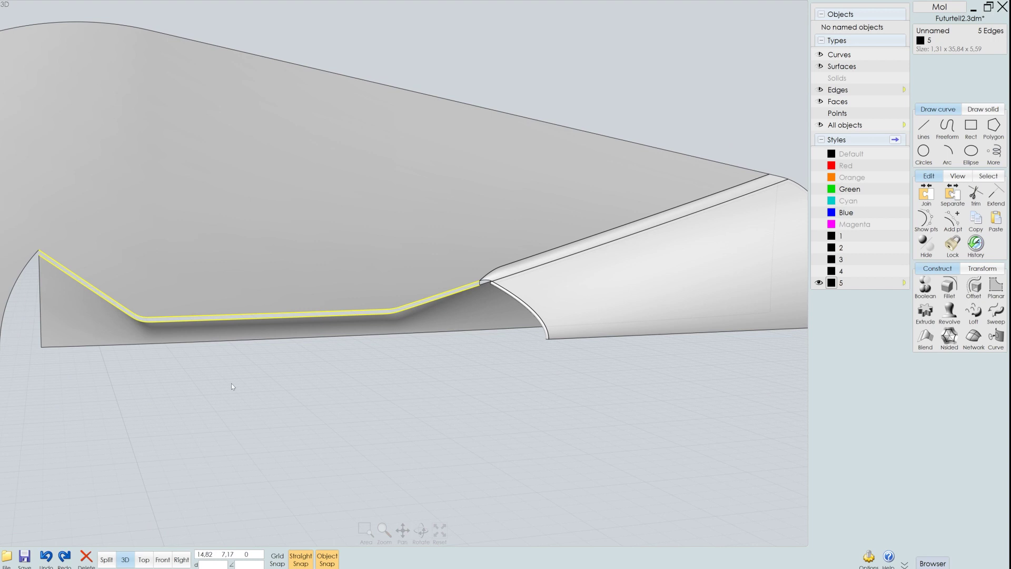
right_click_drag(231, 385, 481, 391)
left_click(932, 341)
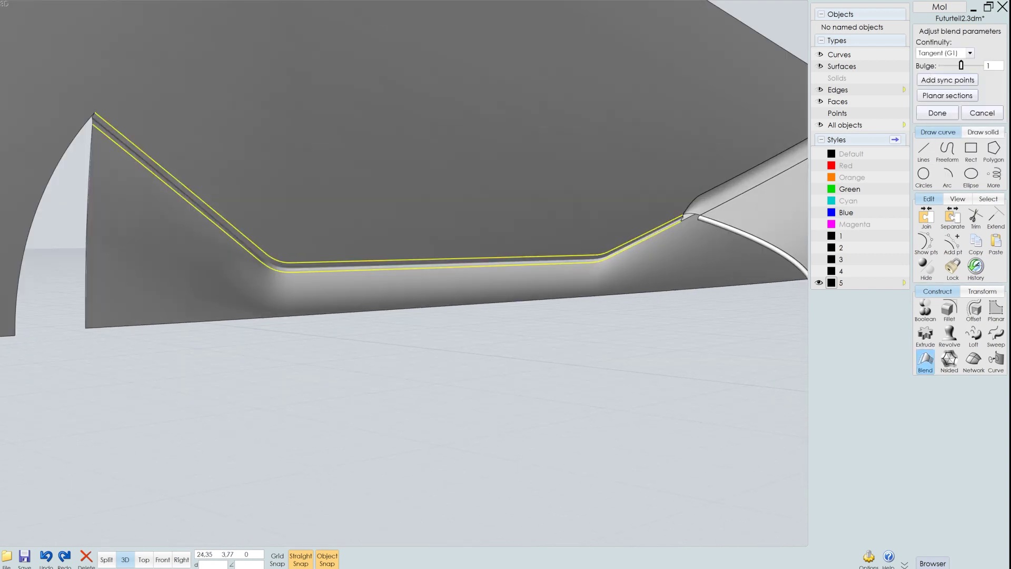
key("Return")
mouse_move(795, 229)
right_mouse_down()
mouse_move(559, 261)
mouse_move(510, 248)
mouse_move(619, 191)
right_mouse_up()
Blend across the next corner gap to the tube's lower edge.
left_click(509, 249)
left_click(597, 185)
mouse_move(605, 232)
right_mouse_down()
mouse_move(532, 339)
mouse_move(496, 359)
right_mouse_up()
left_click(925, 337)
key("Return")
mouse_move(526, 400)
right_mouse_down()
mouse_move(519, 462)
mouse_move(490, 226)
mouse_move(457, 270)
mouse_move(513, 358)
mouse_move(524, 413)
mouse_move(653, 448)
right_mouse_up()
Patch the remaining hole with a network surface from its boundary edges, then select all surfaces.
left_click(475, 256)
left_click(973, 337)
key("Return")
key("ctrl+a")
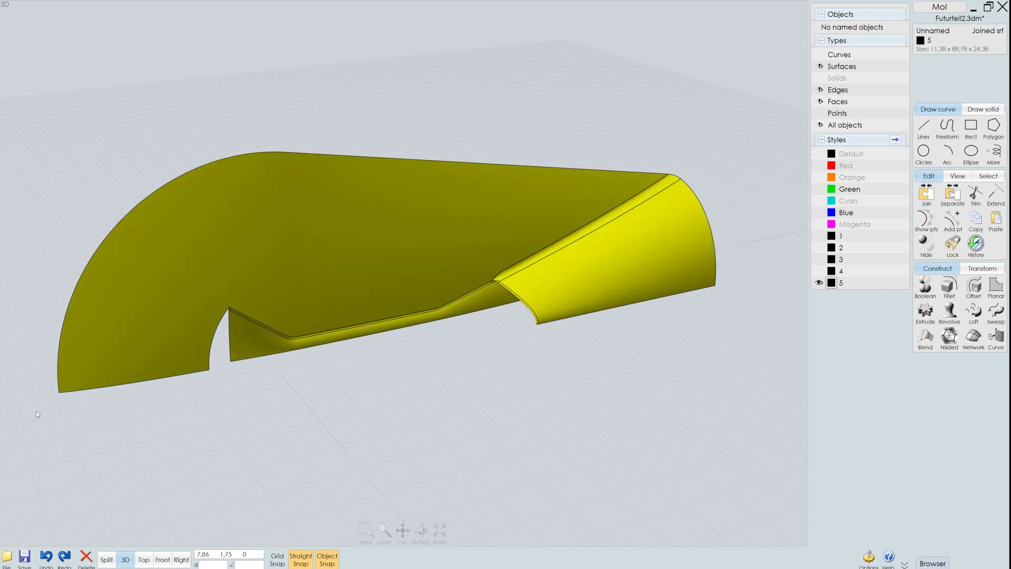
Mirror the selected surfaces and orbit around the mirrored hull to inspect it.
left_click(982, 268)
left_click(926, 312)
left_click(564, 289)
left_click(211, 288)
mouse_move(221, 295)
right_mouse_down()
mouse_move(386, 435)
mouse_move(556, 426)
mouse_move(606, 397)
mouse_move(533, 287)
mouse_move(557, 338)
mouse_move(433, 375)
right_mouse_up()
key("Escape")
scroll(593, 405, "up", 2)
scroll(533, 287, "up", 3)
scroll(532, 287, "up", 1)
scroll(532, 287, "down", 4)
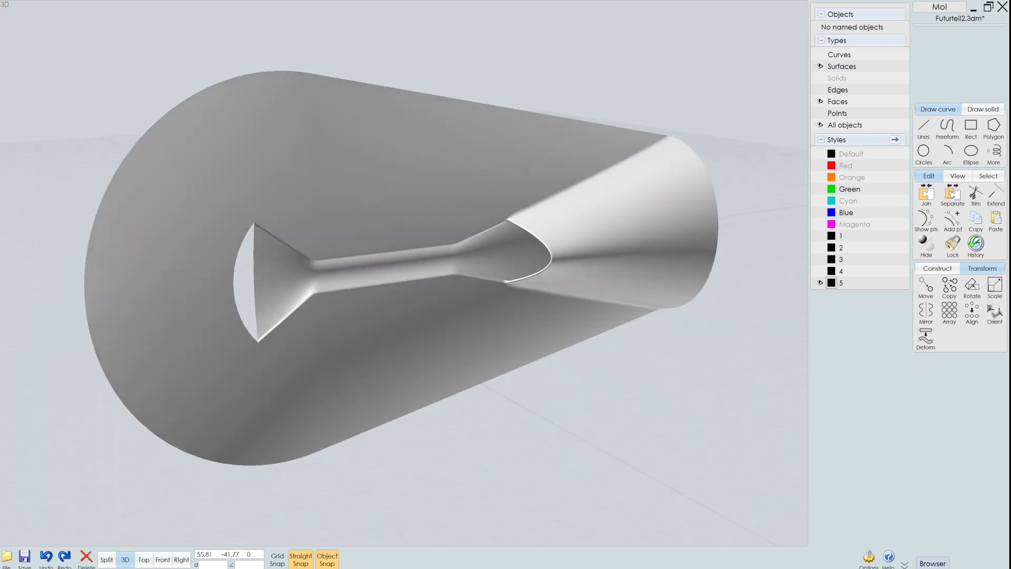
In Right view, offset the bottom profile edge to create a parallel curve.
left_click(181, 560)
scroll(330, 273, "up", 3)
scroll(459, 332, "down", 2)
left_click(458, 333)
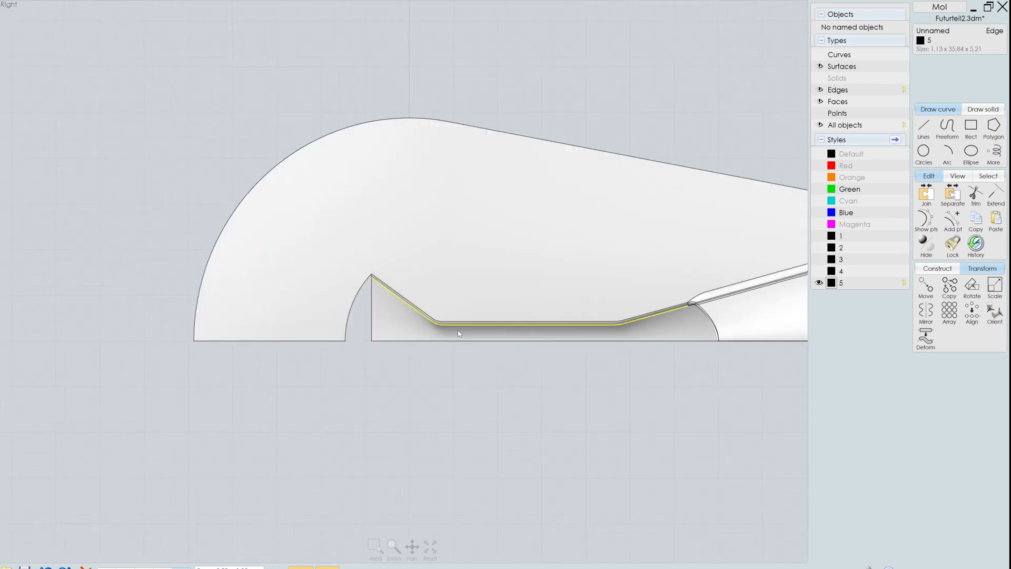
scroll(440, 340, "up", 2)
left_click(938, 269)
left_click(924, 287)
left_click(501, 332)
scroll(379, 355, "up", 1)
right_click_drag(346, 359, 400, 360)
scroll(400, 362, "down", 1)
Draw a line to the lower curve and trim the surface, removing the small triangular piece.
left_click(923, 126)
left_click(422, 302)
left_click(409, 319)
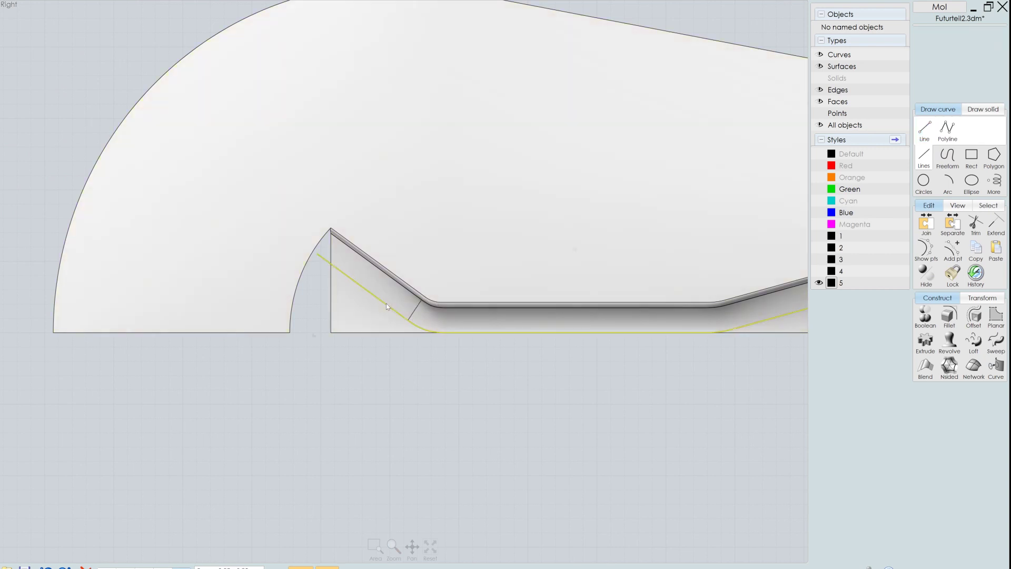
left_click(386, 305)
left_click(402, 356)
left_click(383, 282)
key("t")
left_click(377, 296)
right_click(377, 296)
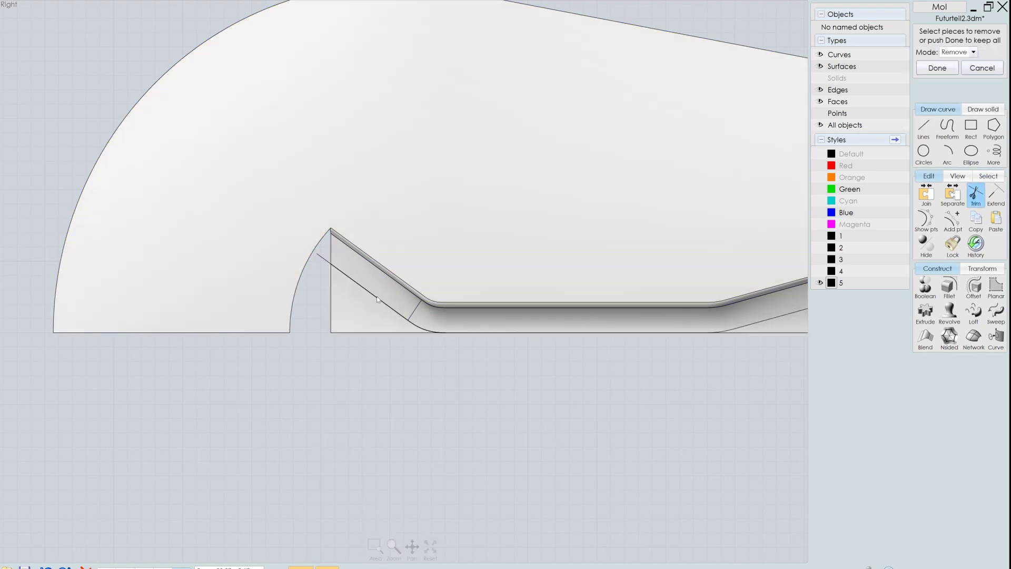
left_click(377, 309)
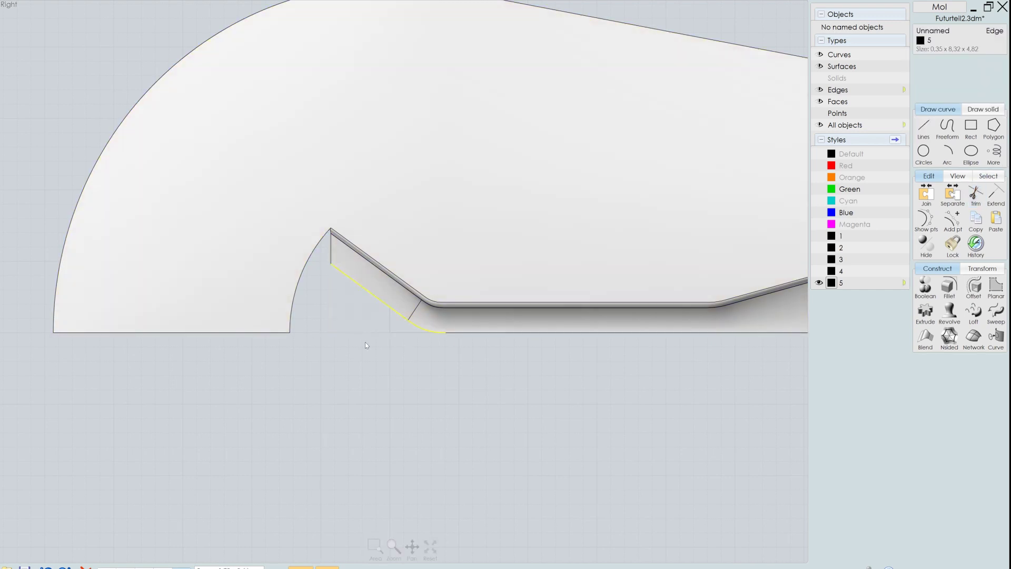
scroll(364, 339, "up", 3)
Move the slanted curve to its target point and select the face to project onto.
left_click(981, 269)
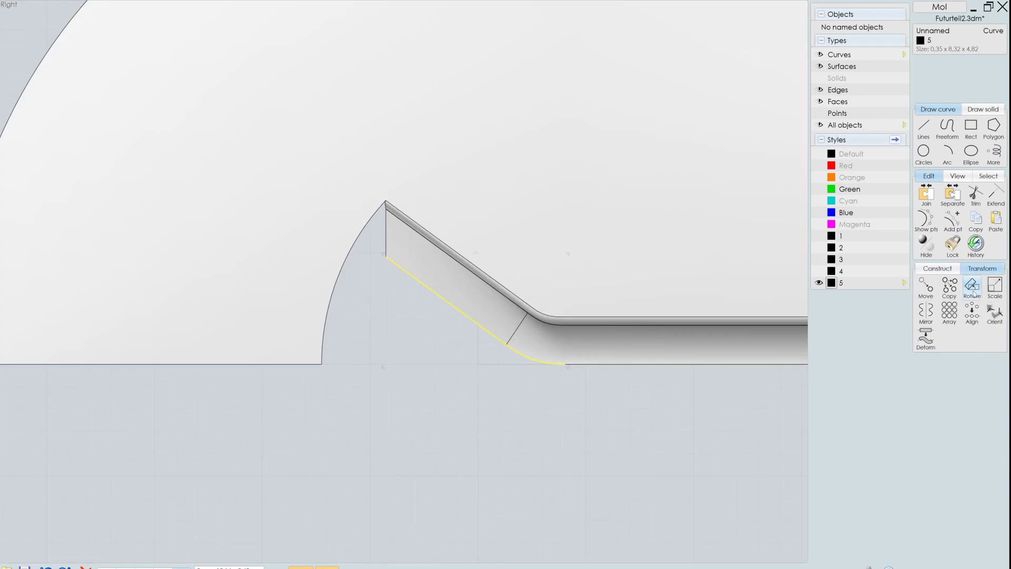
left_click(926, 287)
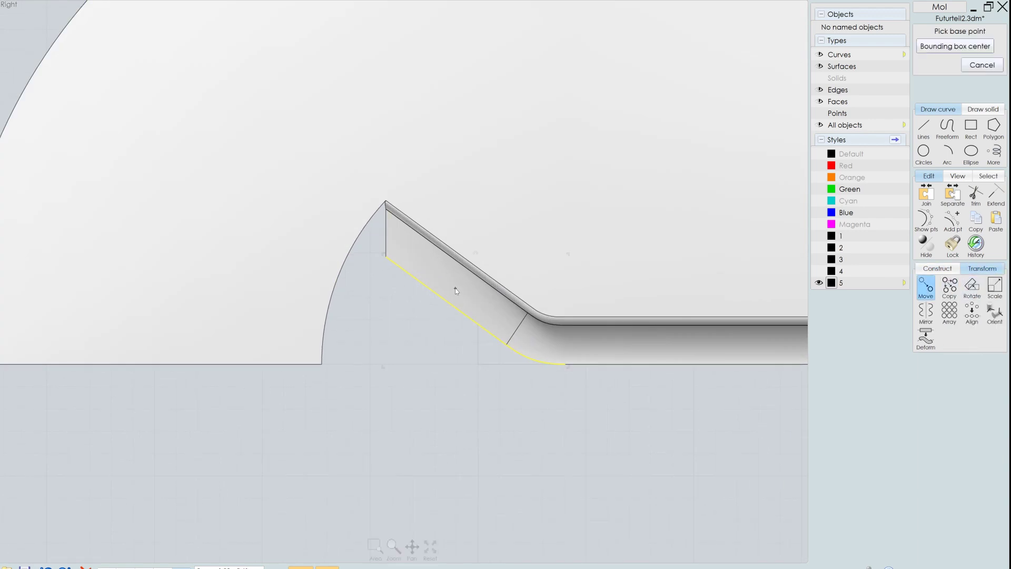
left_click(405, 274)
left_click(346, 241)
left_click(947, 48)
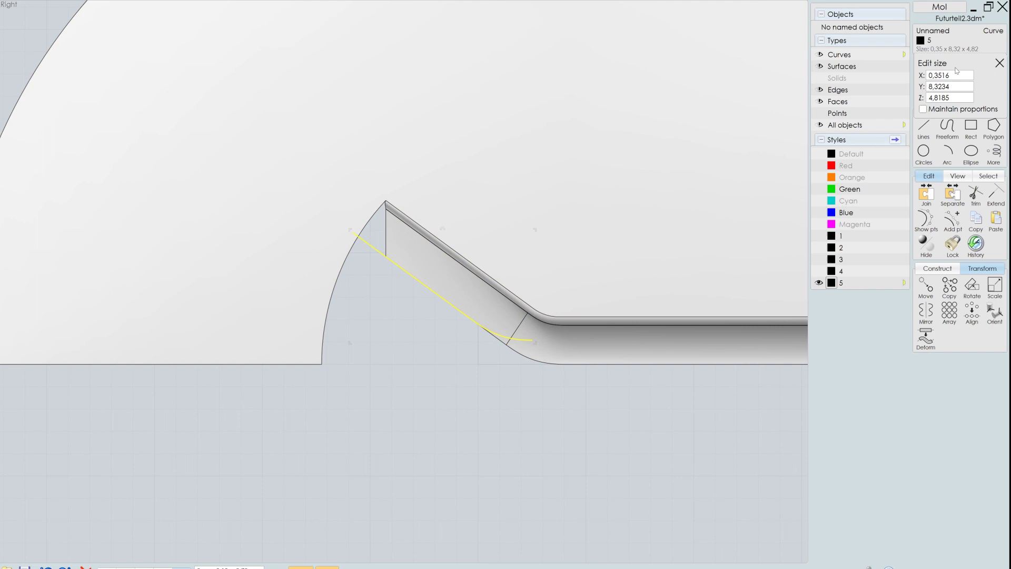
left_click(474, 158)
Project the slanted curve onto the selected face.
left_click(938, 268)
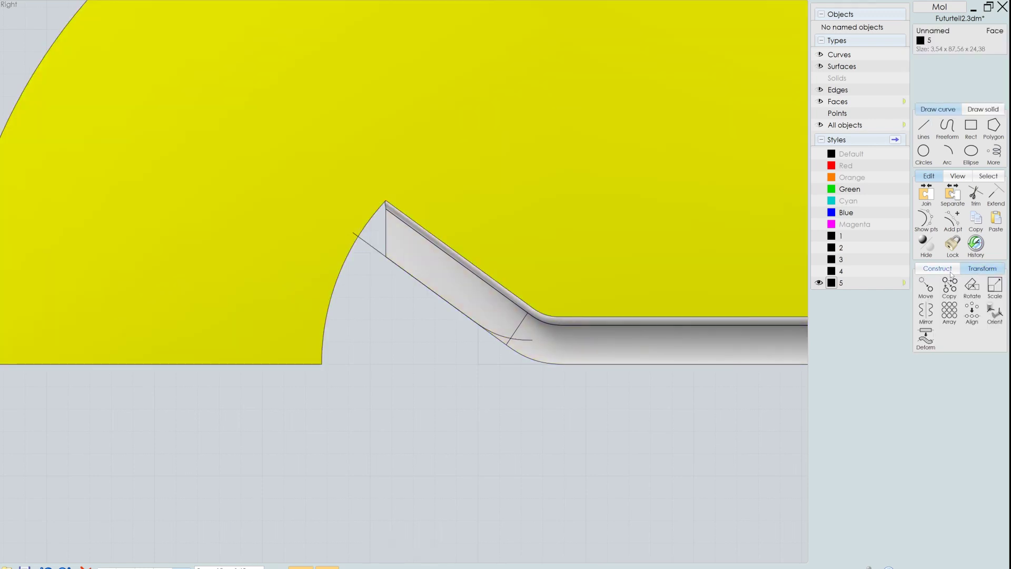
left_click(925, 338)
left_click(447, 303)
right_click(448, 303)
left_click(392, 289)
left_click(372, 248)
Draw a line to the intersection and trim away the leftover strip piece with it.
left_click(924, 126)
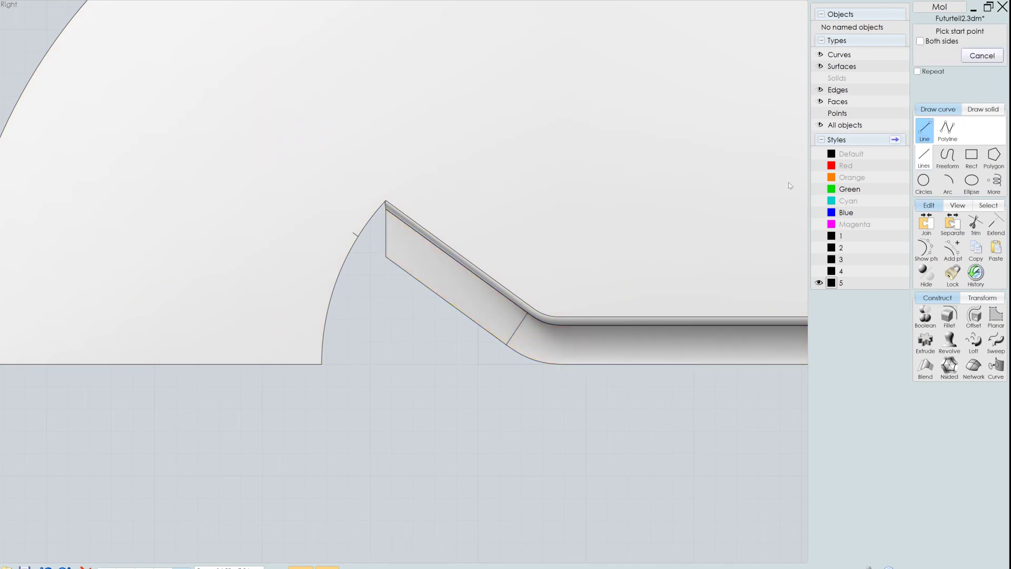
left_click(530, 307)
left_click(527, 346)
scroll(529, 346, "up", 2)
left_click(976, 195)
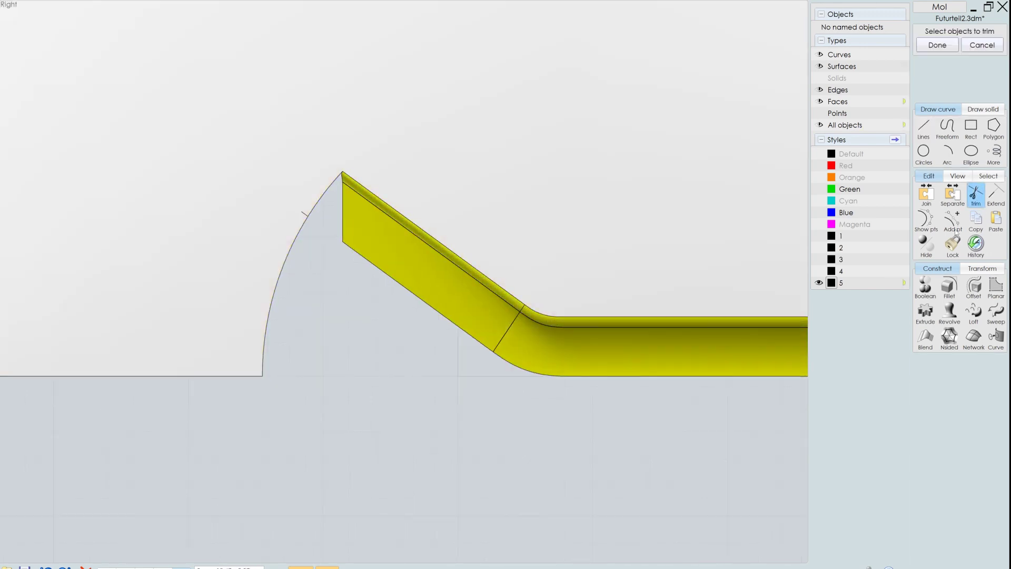
left_click(516, 316)
right_click(513, 311)
left_click(500, 295)
right_click(496, 299)
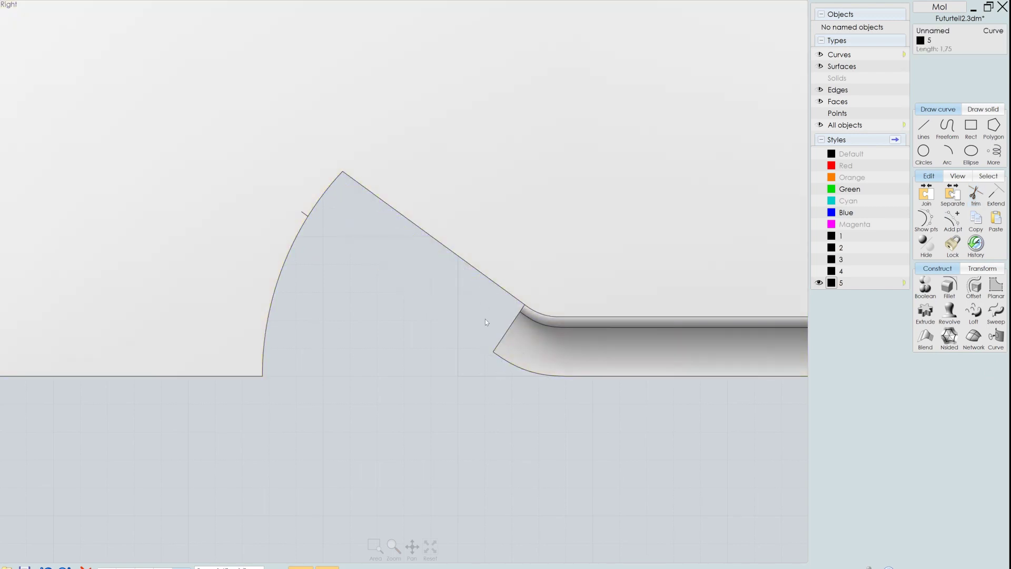
Blend between the lower-left arc edge, the short slanted edge and the upper diagonal edge.
left_click(495, 353)
left_click(937, 340)
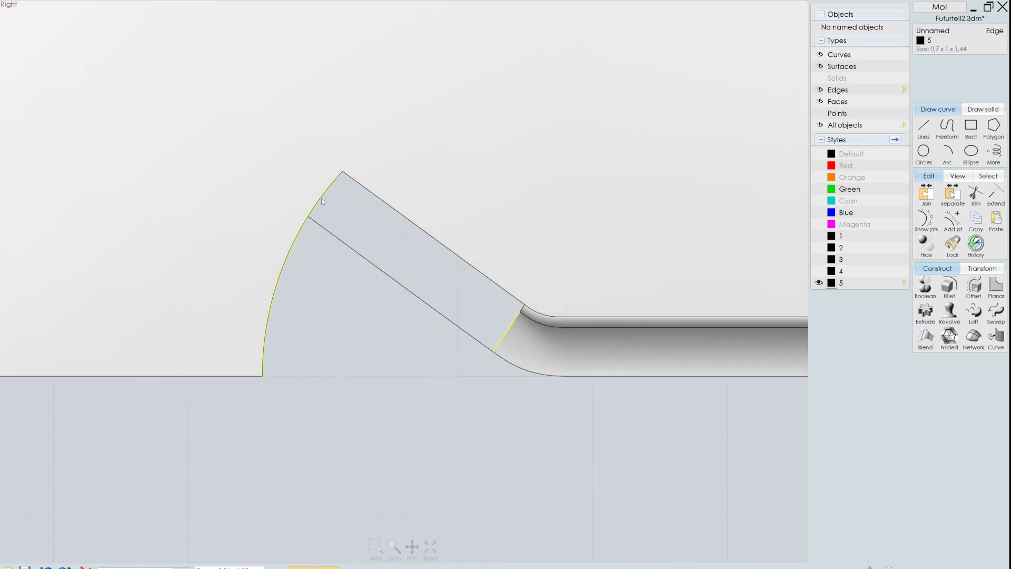
left_click(484, 273)
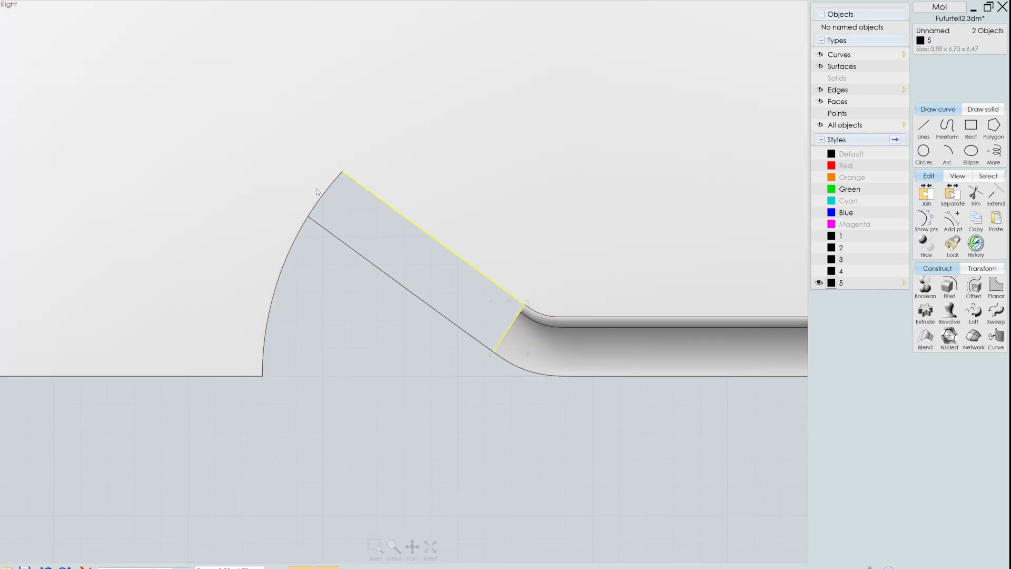
key("Return")
key("Return")
Select all the blended pieces and join them together.
scroll(472, 438, "down", 3)
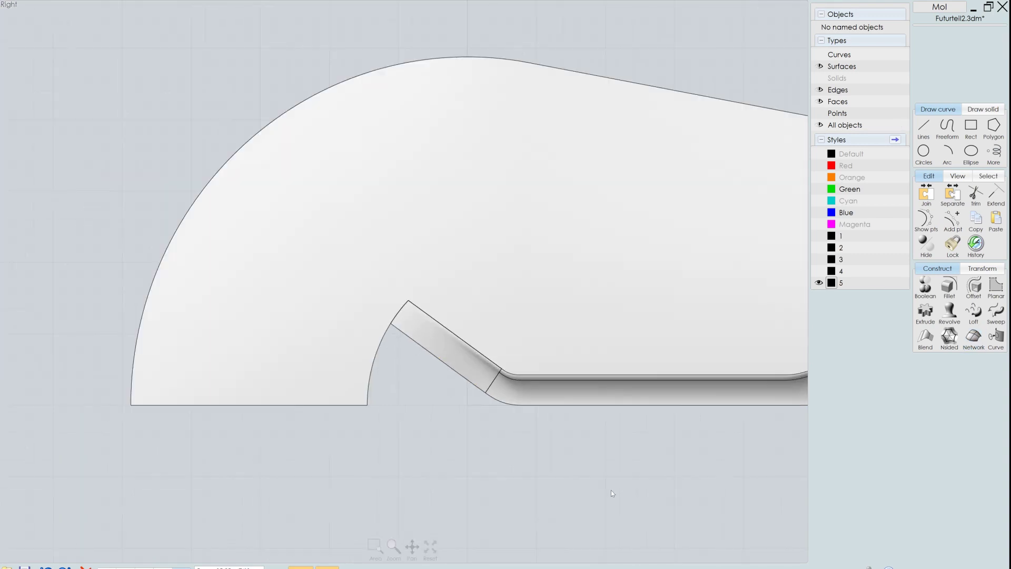
key("ctrl+a")
left_click(930, 197)
scroll(515, 396, "down", 3)
left_click(351, 341)
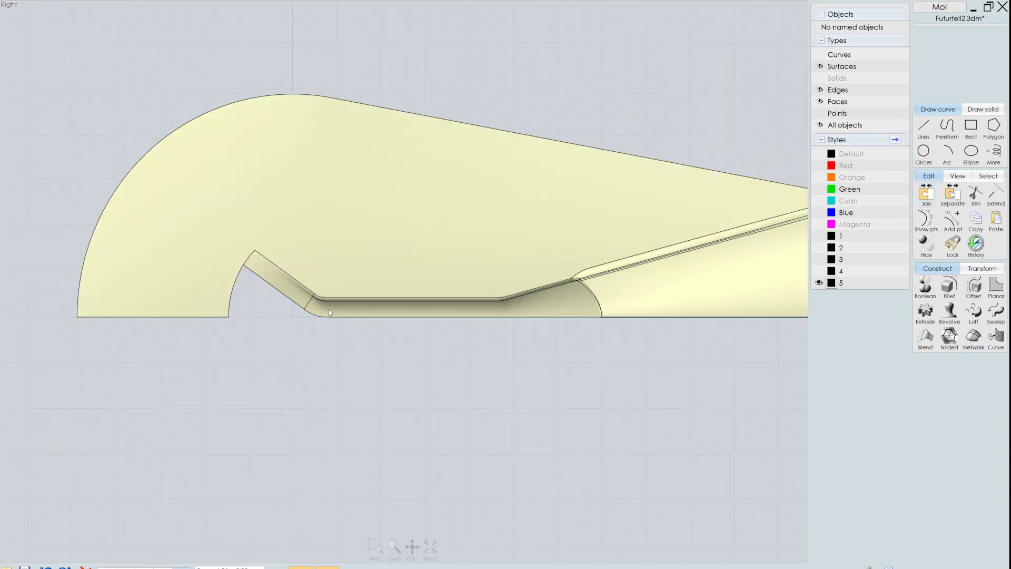
Mirror the half hull along its bottom edge.
left_click(697, 306)
left_click(982, 268)
left_click(925, 311)
left_click(459, 316)
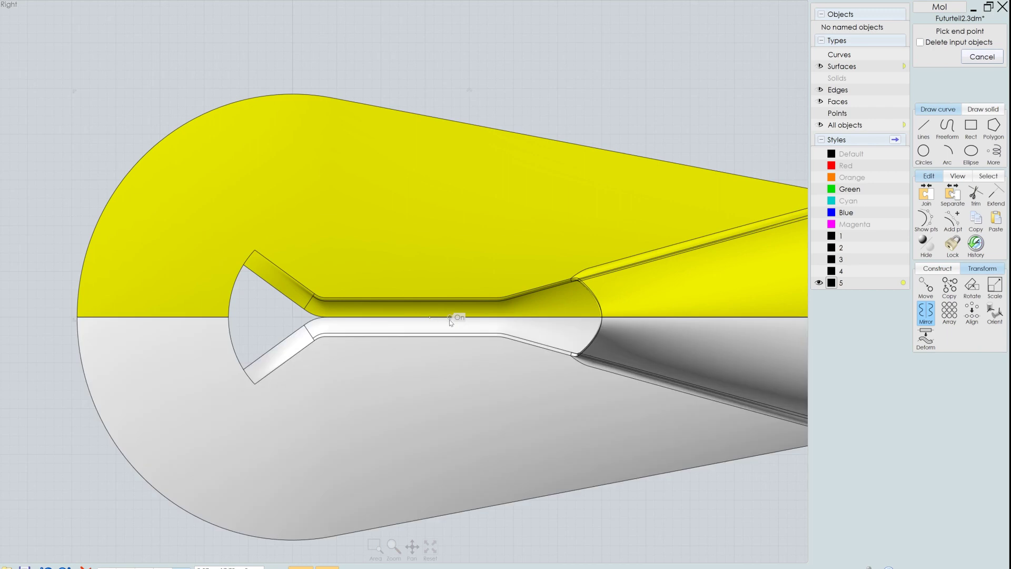
left_click(274, 346)
Blend between the two V-notch edges to create a fan surface.
left_click(274, 287)
left_click(937, 268)
left_click(925, 340)
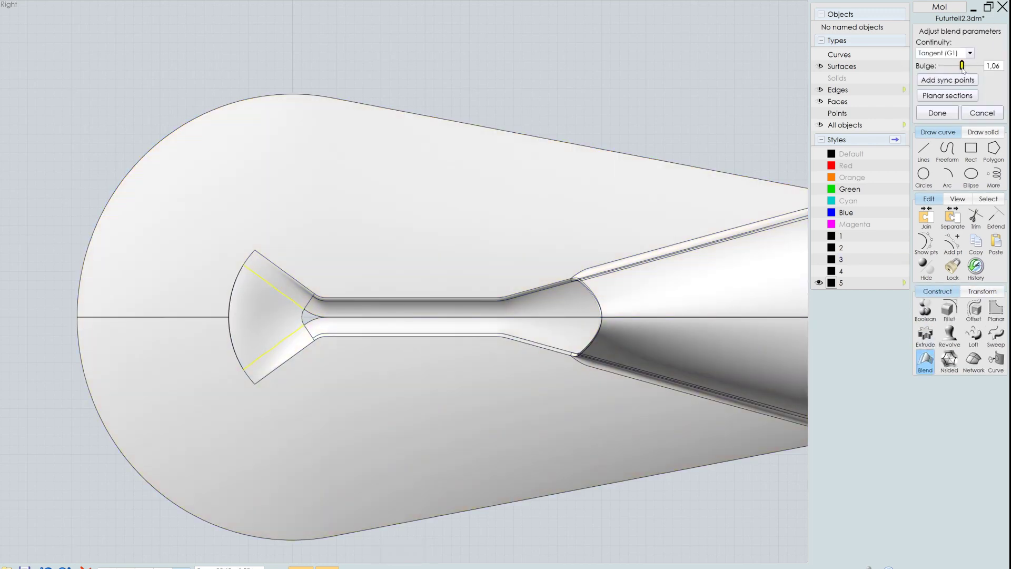
left_click(937, 112)
scroll(361, 286, "up", 2)
scroll(307, 295, "up", 1)
scroll(301, 298, "up", 1)
scroll(496, 336, "down", 3)
Join the whole part into one object and orbit to a 3D view.
left_click_drag(95, 180, 785, 508)
left_click(926, 195)
scroll(488, 182, "up", 2)
mouse_move(488, 182)
right_mouse_down()
mouse_move(481, 422)
mouse_move(476, 362)
mouse_move(309, 277)
right_mouse_up()
left_click(309, 277)
Delete the fan face and re-blend along the opening's edge.
scroll(310, 277, "up", 2)
left_click(346, 286, "ctrl+shift")
key("Delete")
scroll(368, 306, "up", 2)
left_click(367, 305, "ctrl+shift")
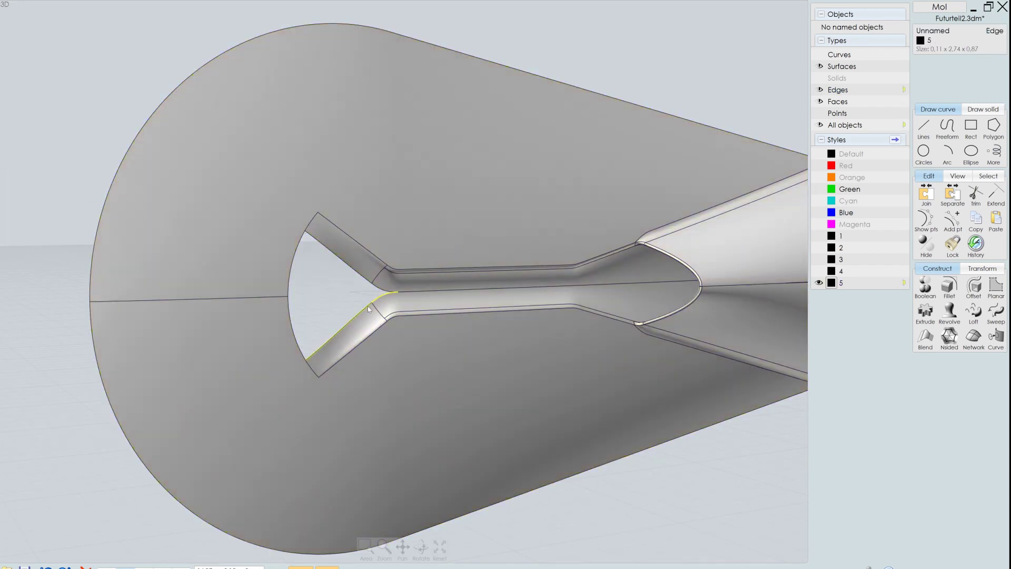
left_click(926, 337)
key("Escape")
Join the lower fillet edges and the opening's arc edge into one curve for a Network patch.
left_click(364, 312, "ctrl+shift")
left_click(926, 195)
left_click(289, 309)
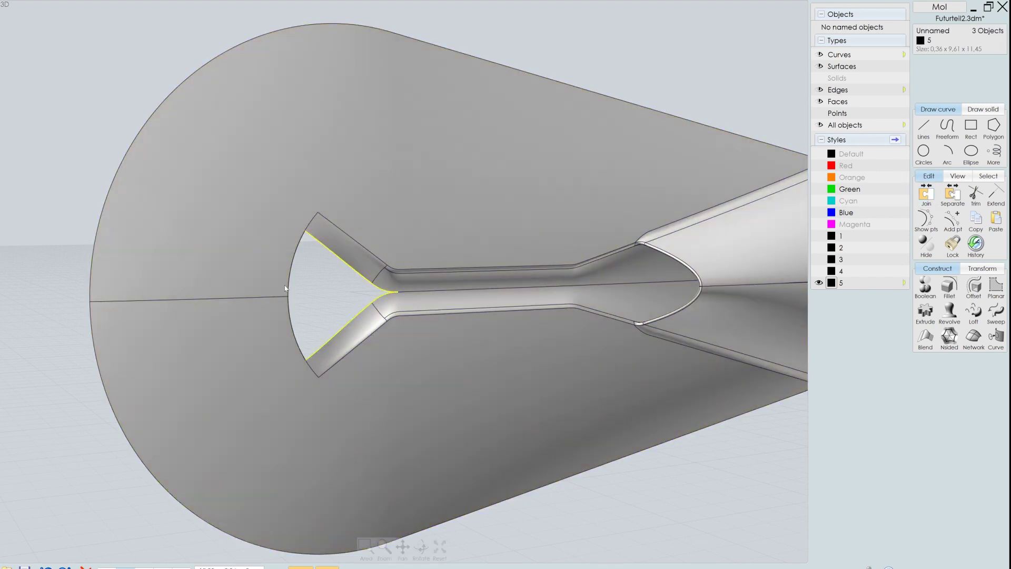
right_click(344, 319)
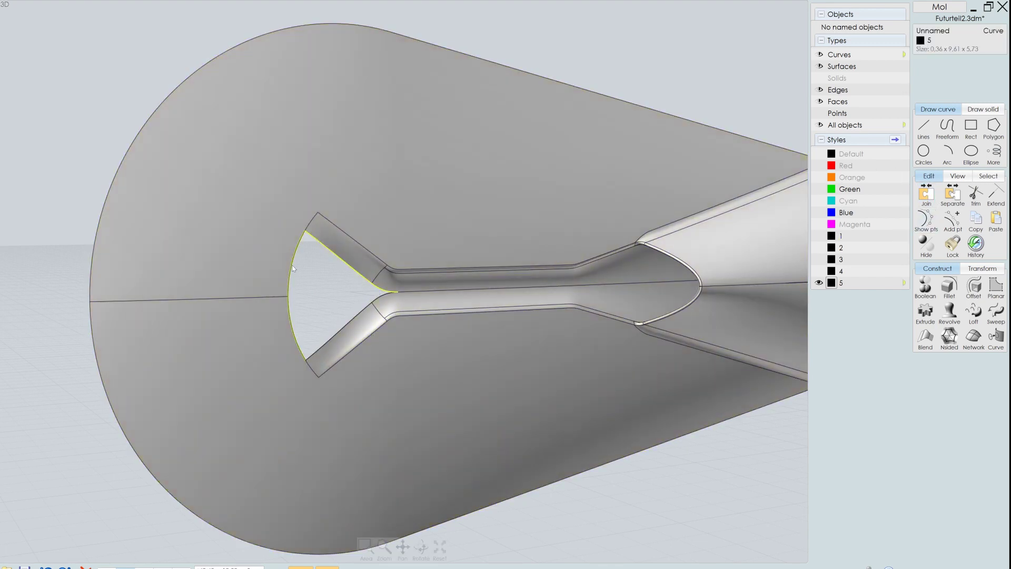
key("n")
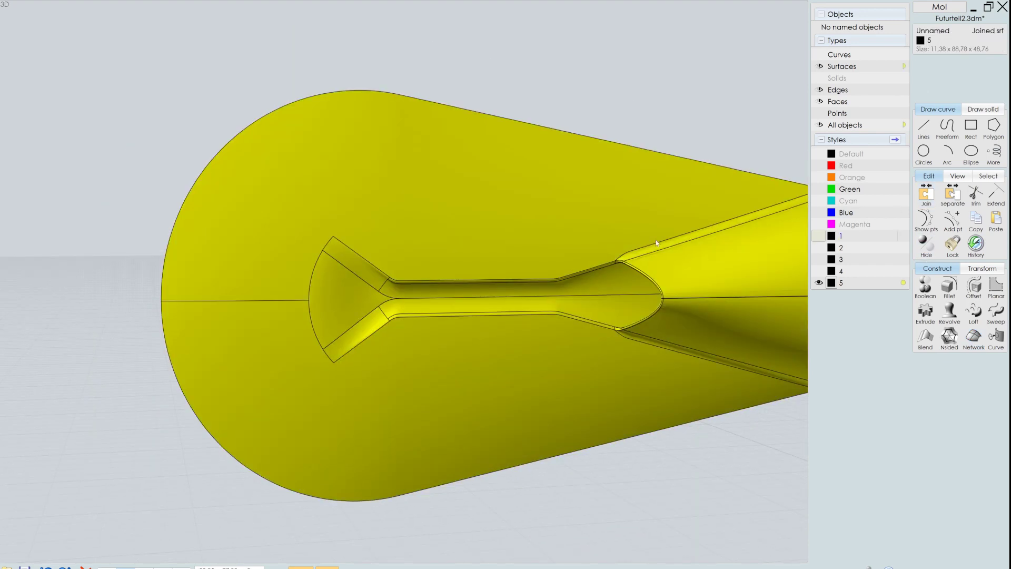
Select the hull in a maximized Right view and show the layer 4 curves.
scroll(656, 239, "down", 3)
left_click(671, 157)
mouse_move(671, 156)
right_mouse_down()
mouse_move(520, 252)
mouse_move(582, 258)
mouse_move(476, 245)
right_mouse_up()
left_click(476, 244)
key("Tab")
scroll(326, 325, "down", 2)
left_click(819, 270)
Trim a triangular window out of the hull using the layer 4 triangle curve.
left_click(546, 260)
left_click(976, 195)
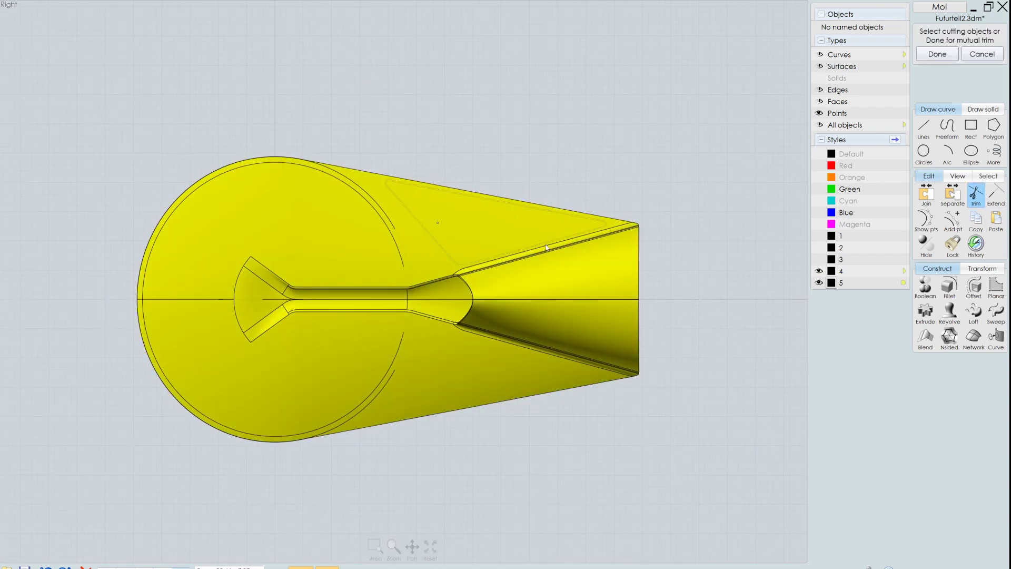
left_click(547, 247)
key("Return")
left_click(500, 221)
key("Return")
key("Tab")
right_click_drag(487, 354, 805, 280)
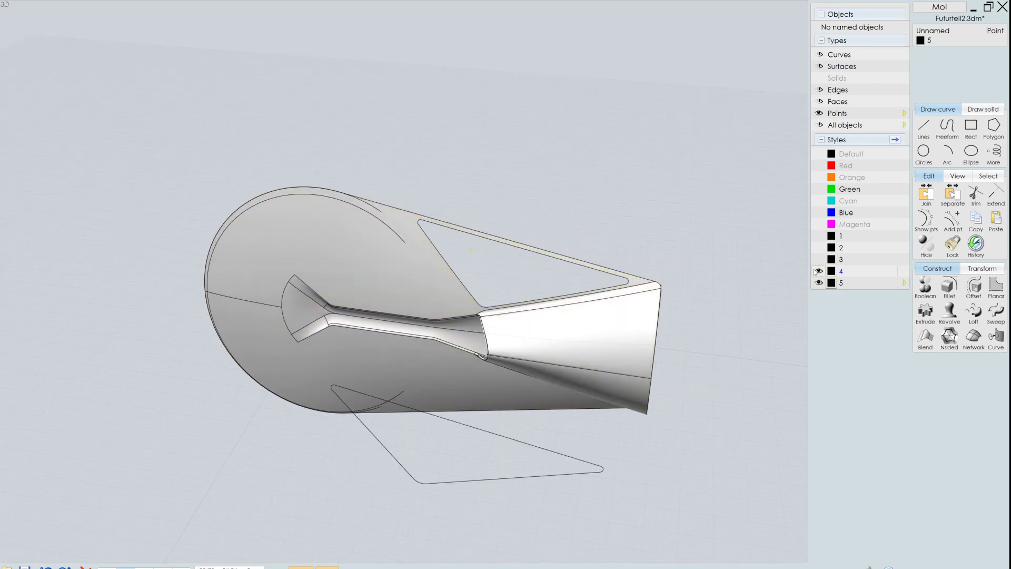
Hide the layer 4 curves and loft a surface between the slot's bottom and upper edges.
left_click(818, 271)
scroll(495, 264, "up", 3)
scroll(495, 264, "up", 1)
left_click(396, 259)
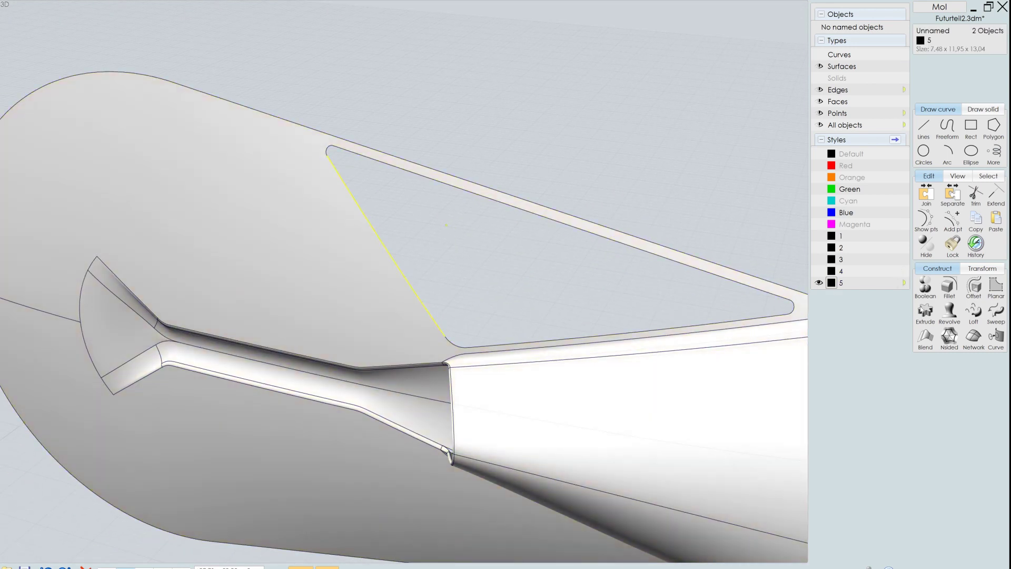
left_click(510, 316)
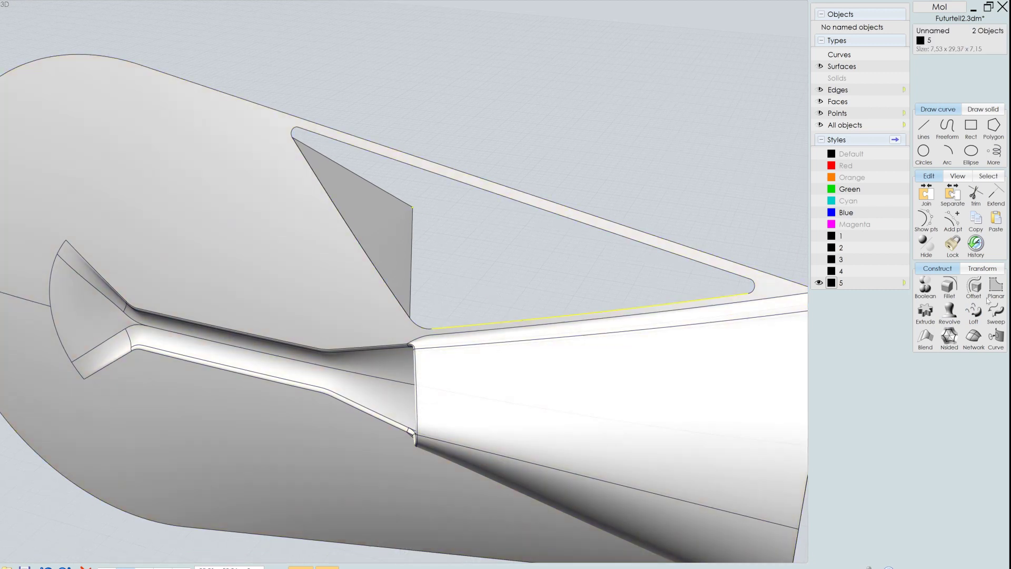
left_click(988, 301)
left_click(476, 188)
left_click(972, 314)
scroll(565, 242, "down", 3)
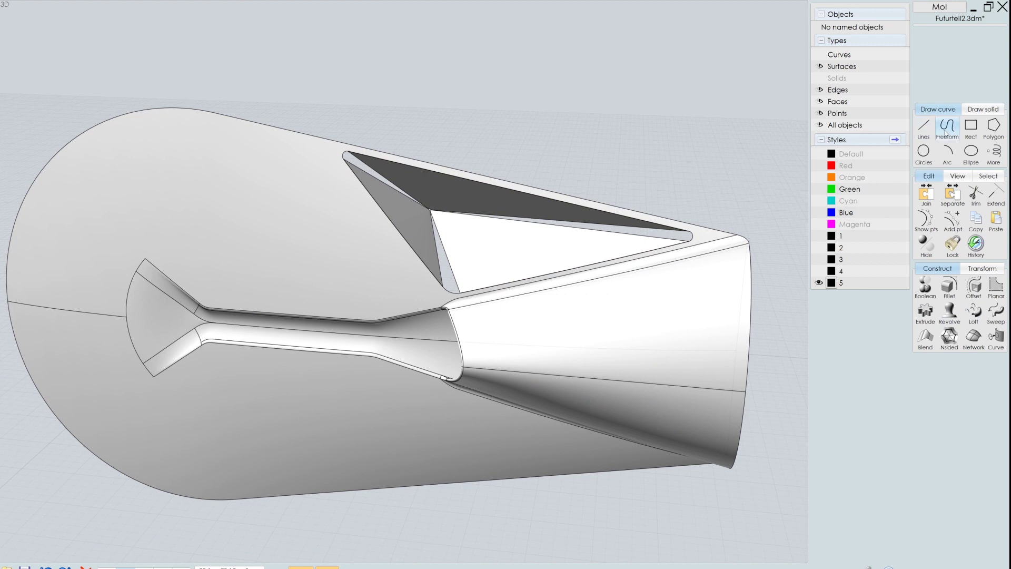
Draw two polylines across the window pocket as cutting lines.
left_click(924, 127)
right_click(450, 227)
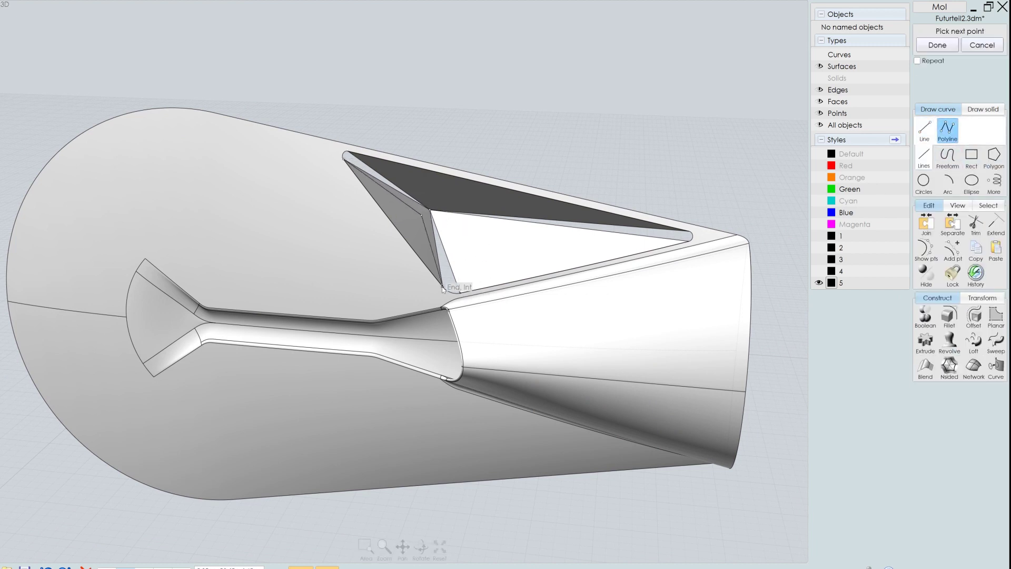
right_click(578, 136)
right_click(459, 291)
right_click(686, 106)
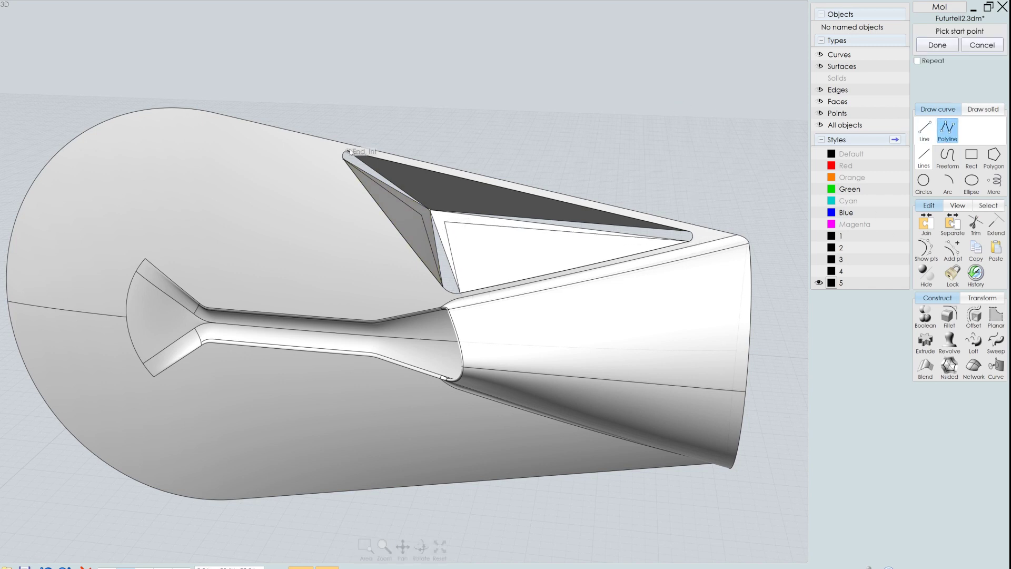
right_click(692, 231)
Trim the three pocket faces with the drawn lines, removing the inner triangle piece.
left_click(564, 253)
left_click(461, 191)
left_click(400, 216)
left_click(975, 221)
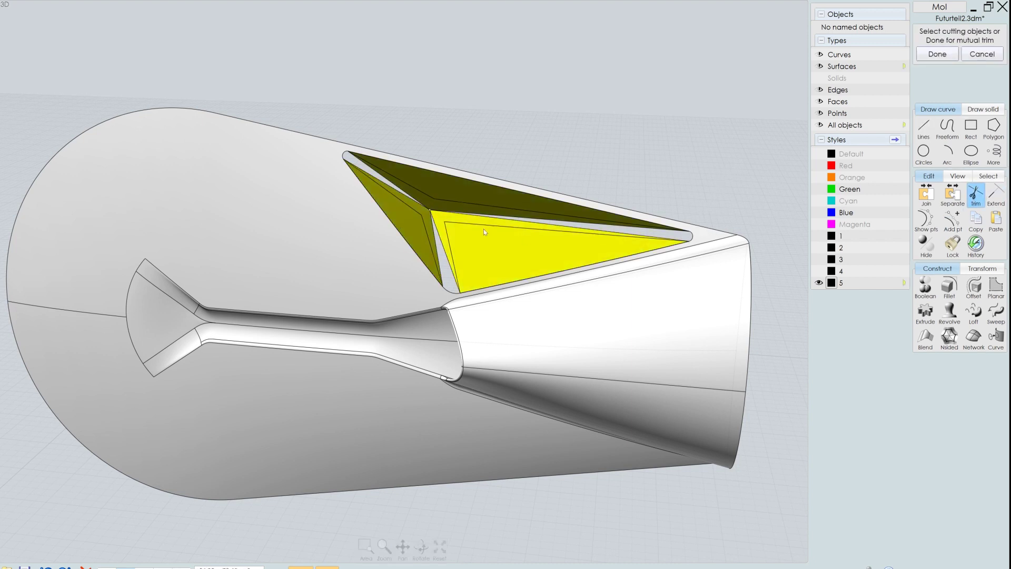
right_click(484, 228)
left_click(476, 232)
right_click(473, 227)
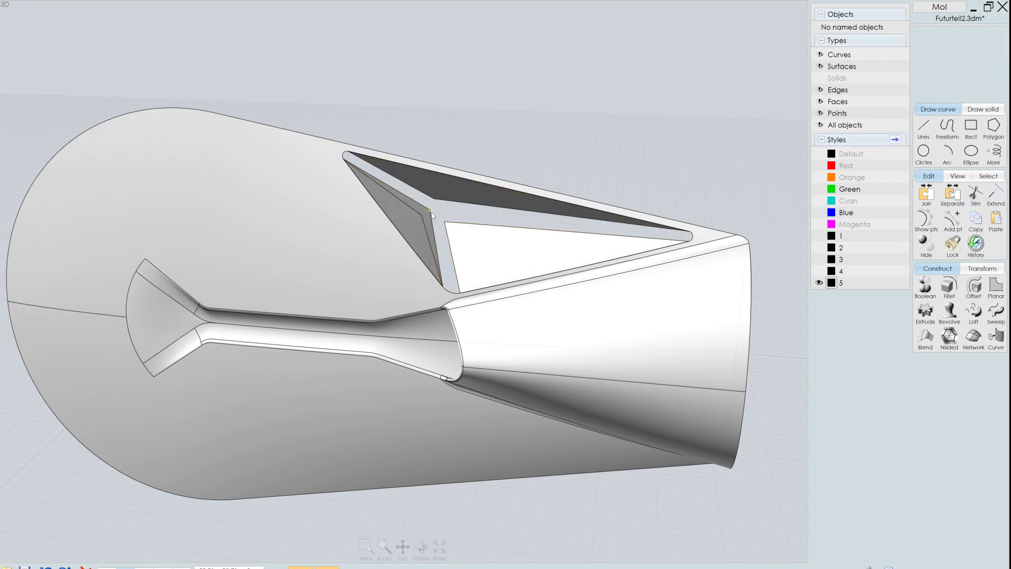
Cancel a fillet attempt and trim the pocket side face with the cutting lines.
key("f")
key("Return")
key("Escape")
left_click(416, 221)
key("t")
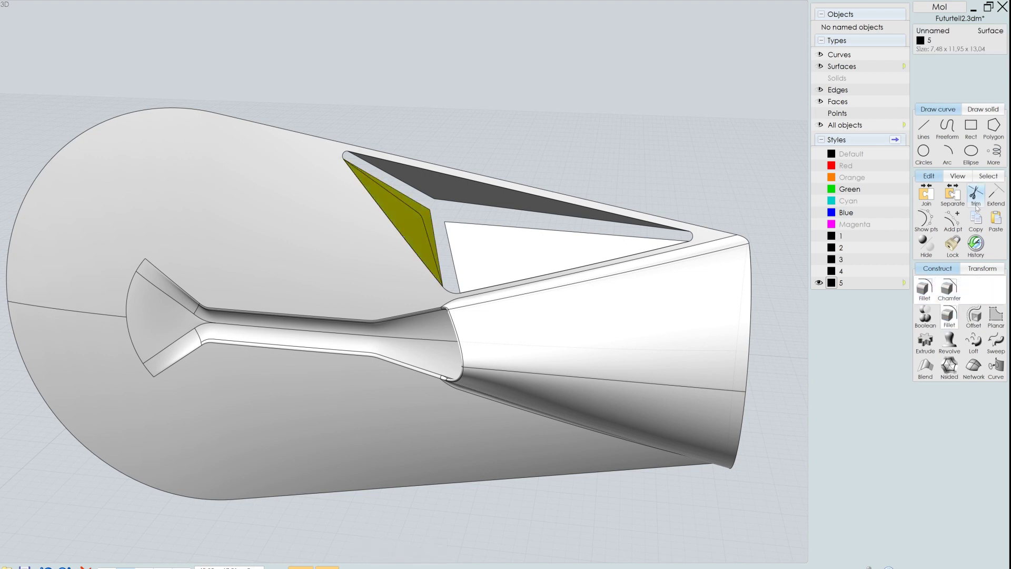
right_click(422, 222)
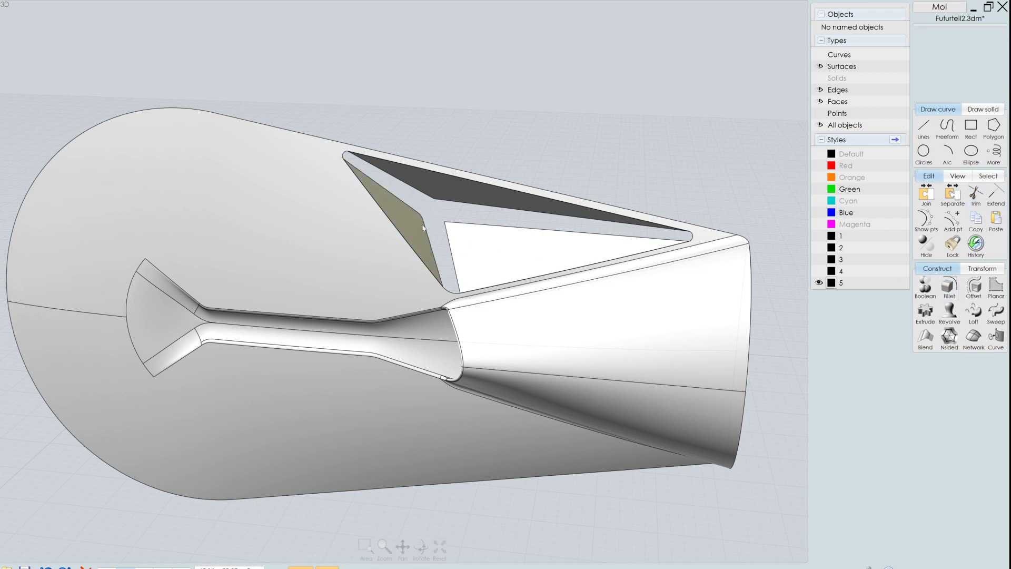
Blend surfaces between the two pocket edges across the window's upper gap.
key("Escape")
right_click_drag(456, 261, 474, 227)
left_click(506, 230)
left_click(478, 208)
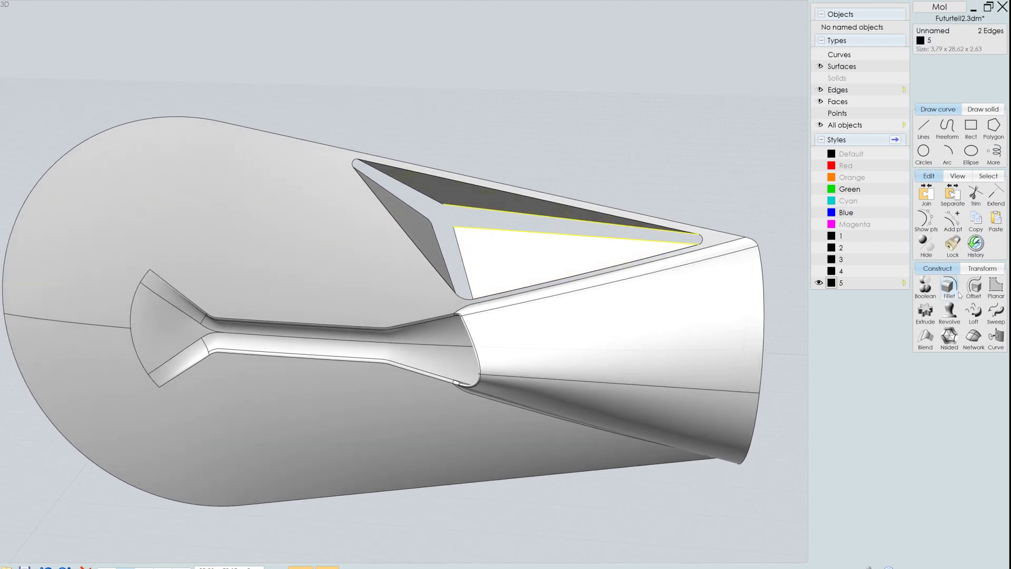
left_click(933, 333)
right_click(591, 179)
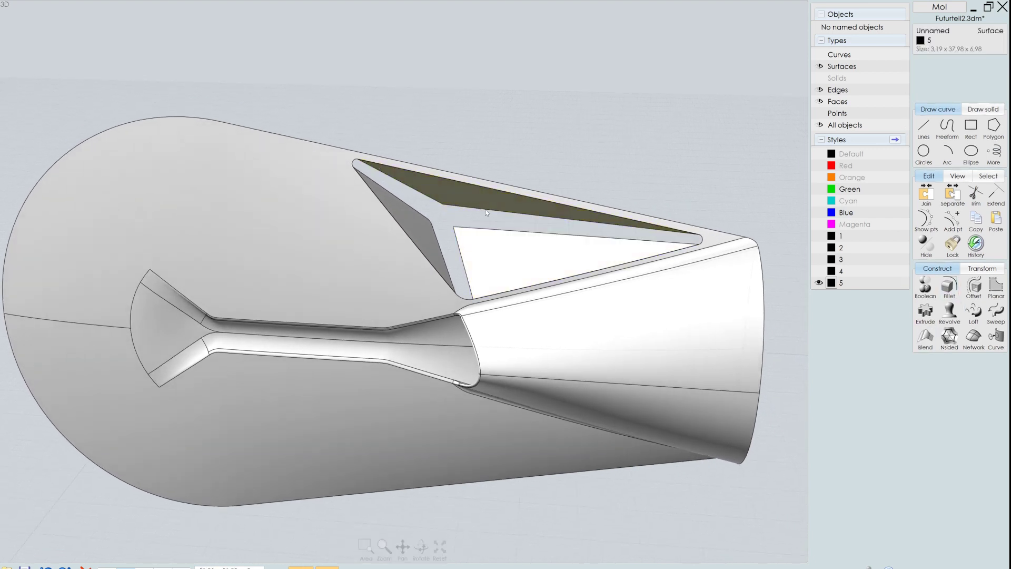
left_click(936, 332)
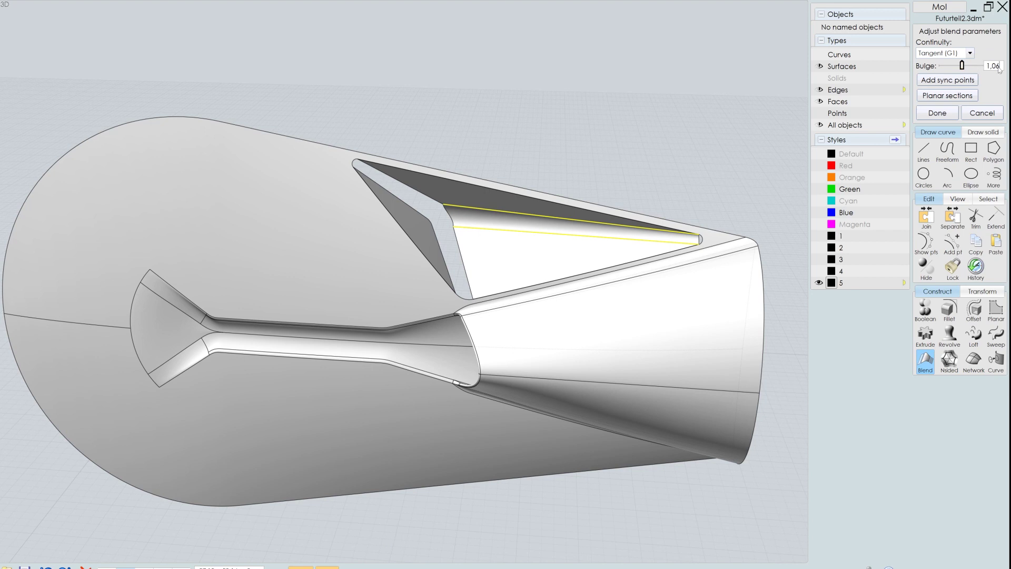
left_click(932, 109)
Extract isocurves from the new blend surface and delete the extra ones.
key("Escape")
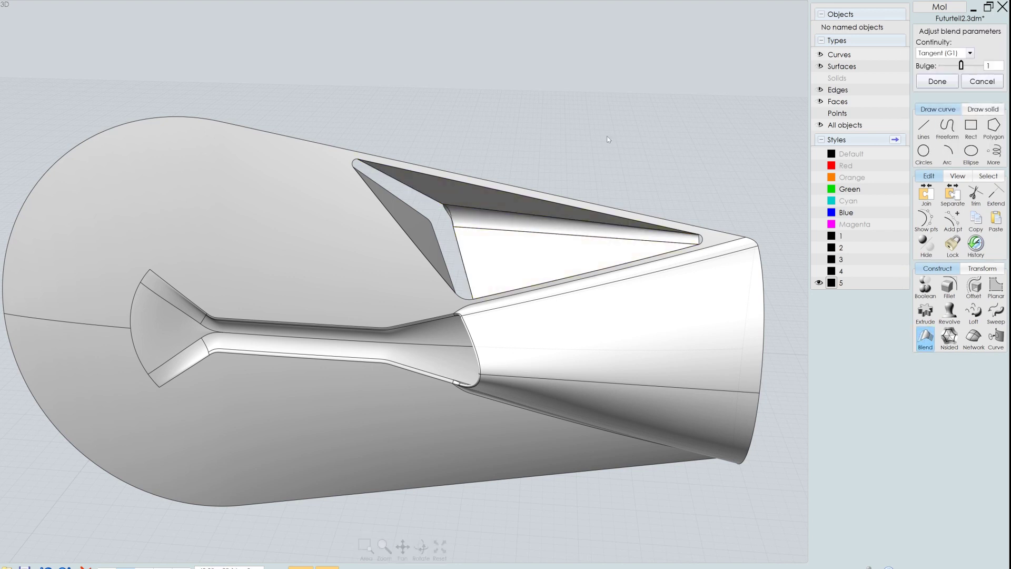
left_click(555, 236)
right_click(555, 236)
key("Return")
left_click_drag(411, 119, 724, 270)
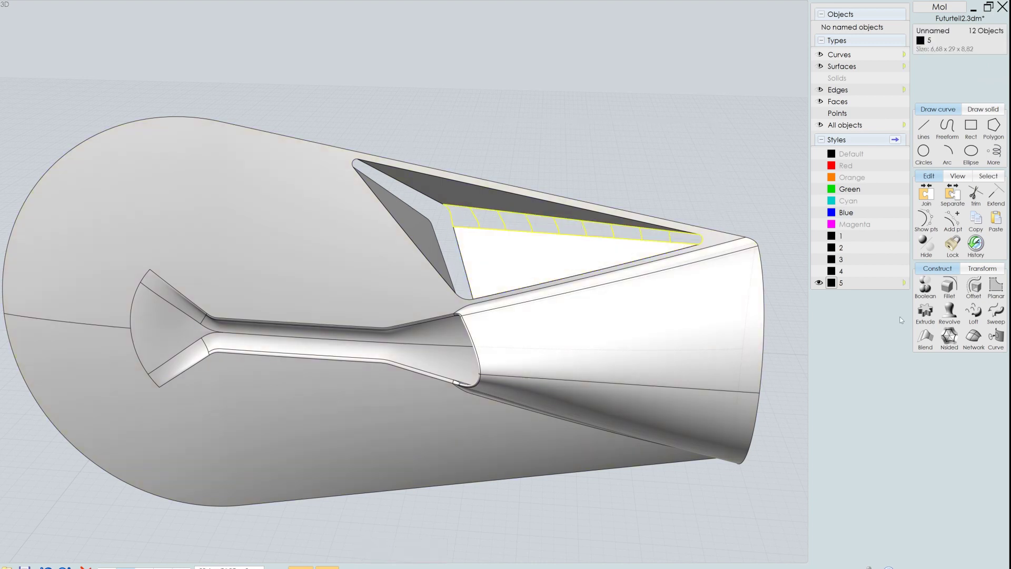
key("Delete")
Trim the thin sliver off the inner pocket face with a cutting Line.
right_click_drag(440, 210, 453, 209)
scroll(451, 216, "up", 4)
left_click(454, 195)
left_click(923, 128)
left_click(925, 130)
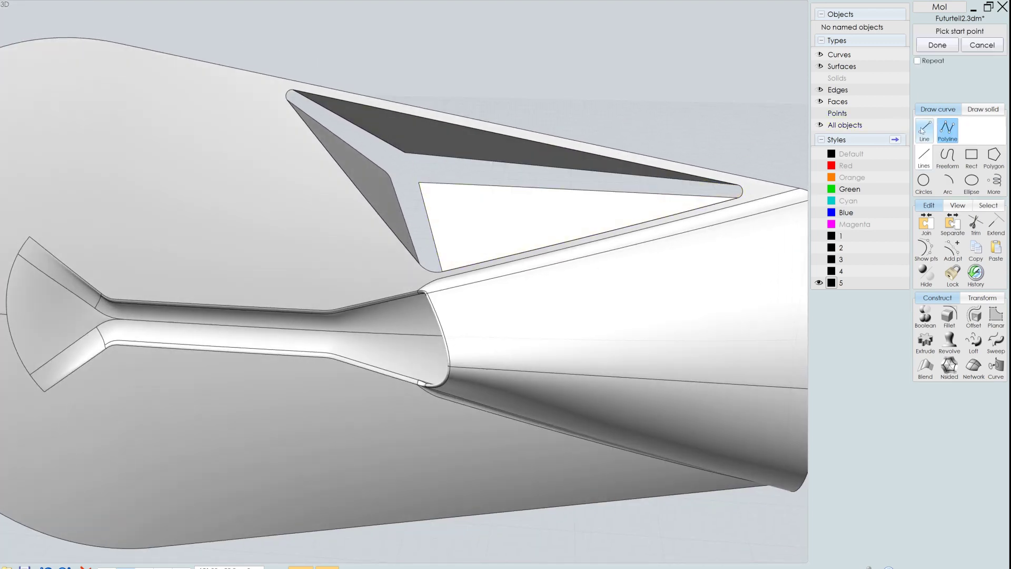
left_click(430, 184)
left_click(505, 204)
key("t")
left_click(425, 203)
right_click(420, 185)
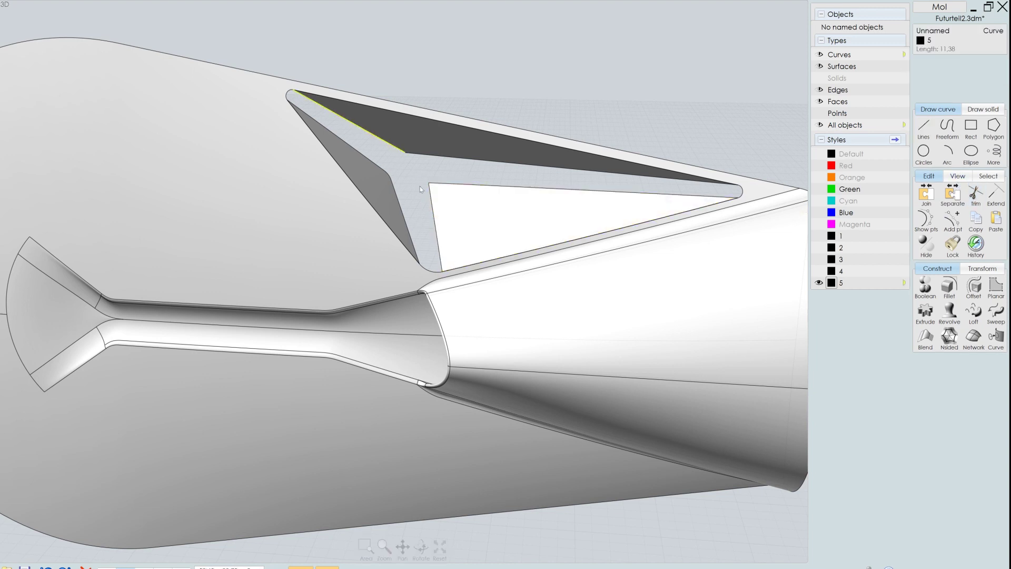
Blend between the trimmed face edge and the upper edge, then Network the blend's curves.
left_click(426, 189)
left_click(925, 337)
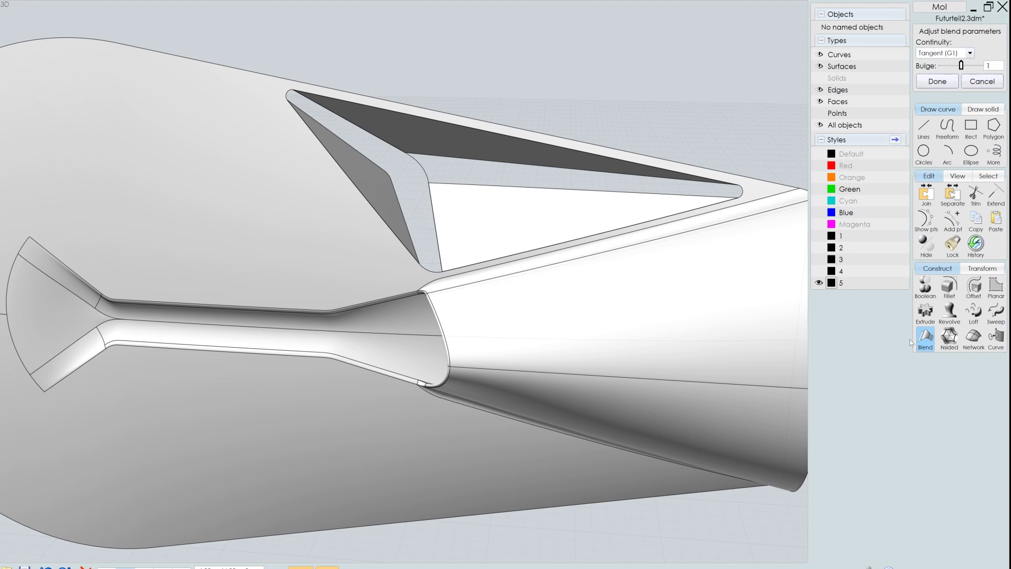
right_click_drag(574, 141, 542, 188)
left_click(489, 194)
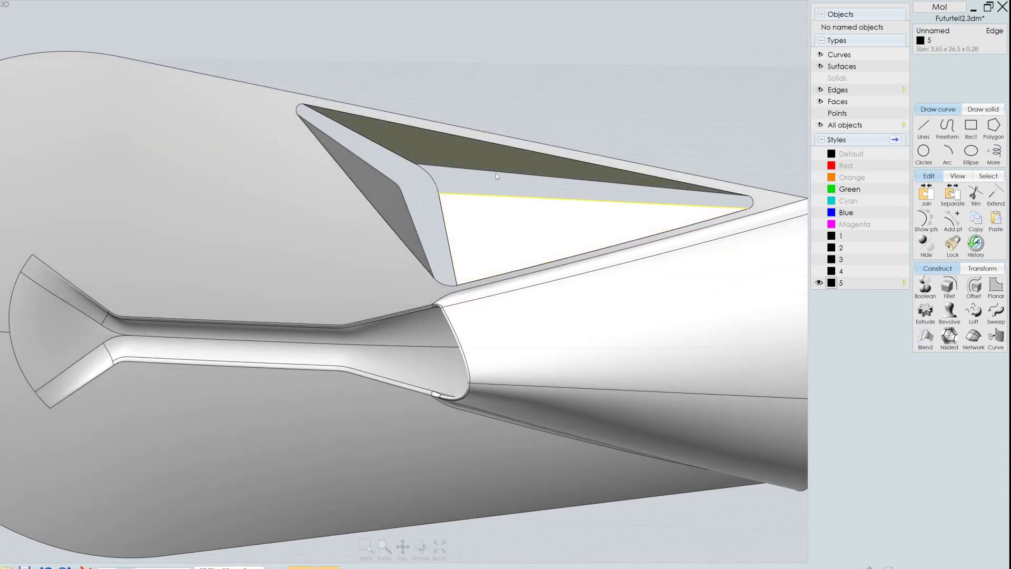
left_click(926, 338)
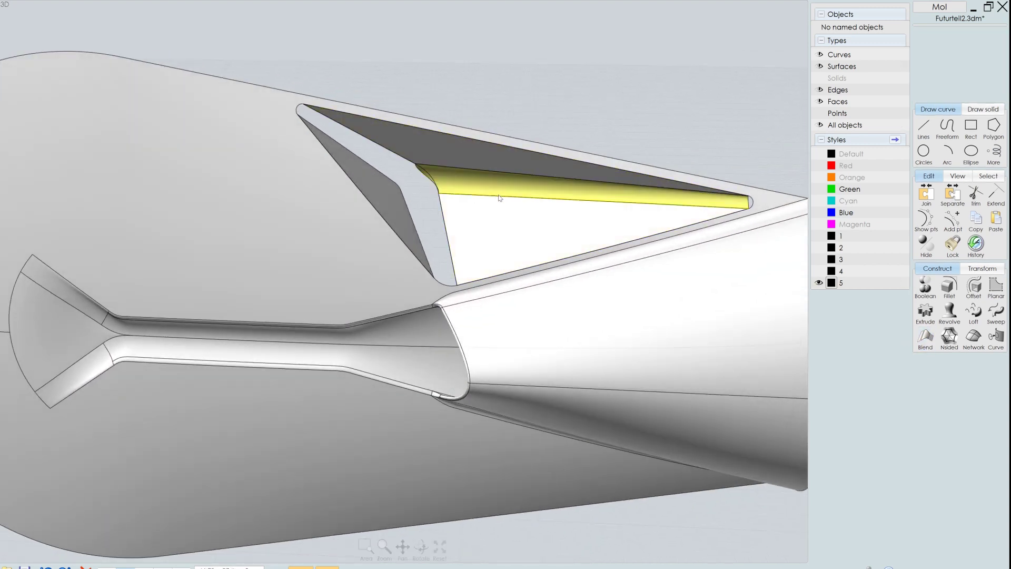
key("Return")
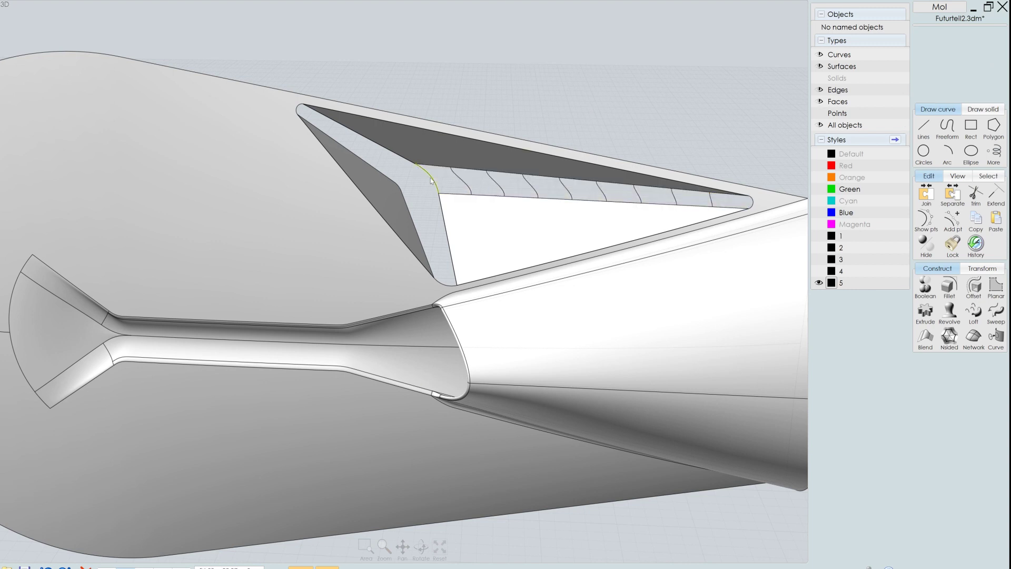
left_click(431, 181)
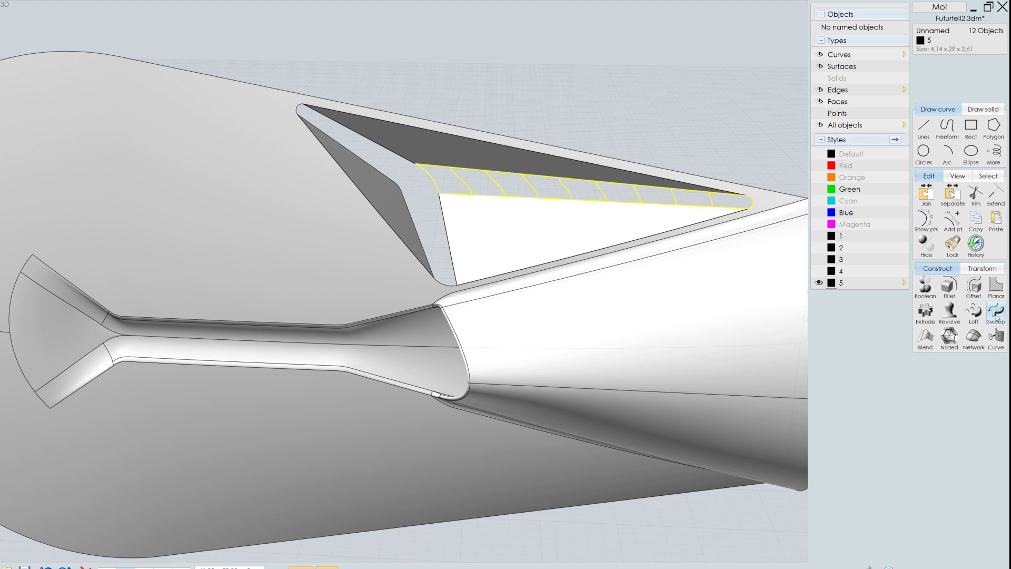
left_click(973, 337)
Fillet the edges around the triangular window's left corner.
left_click(735, 74)
mouse_move(735, 74)
right_mouse_down()
mouse_move(587, 93)
mouse_move(495, 134)
right_mouse_up()
left_click_drag(813, 271, 813, 270)
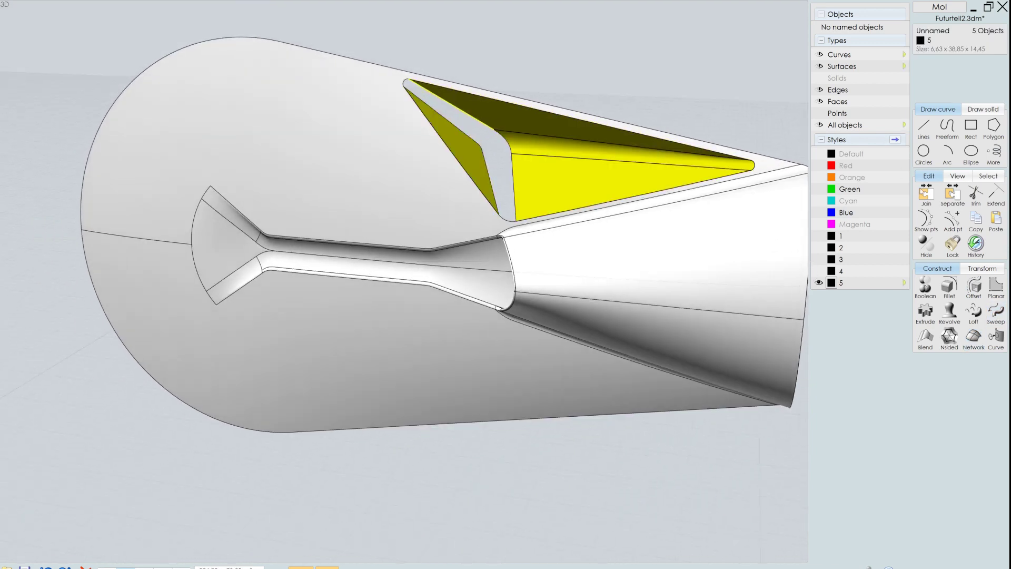
left_click(471, 120)
left_click(526, 107)
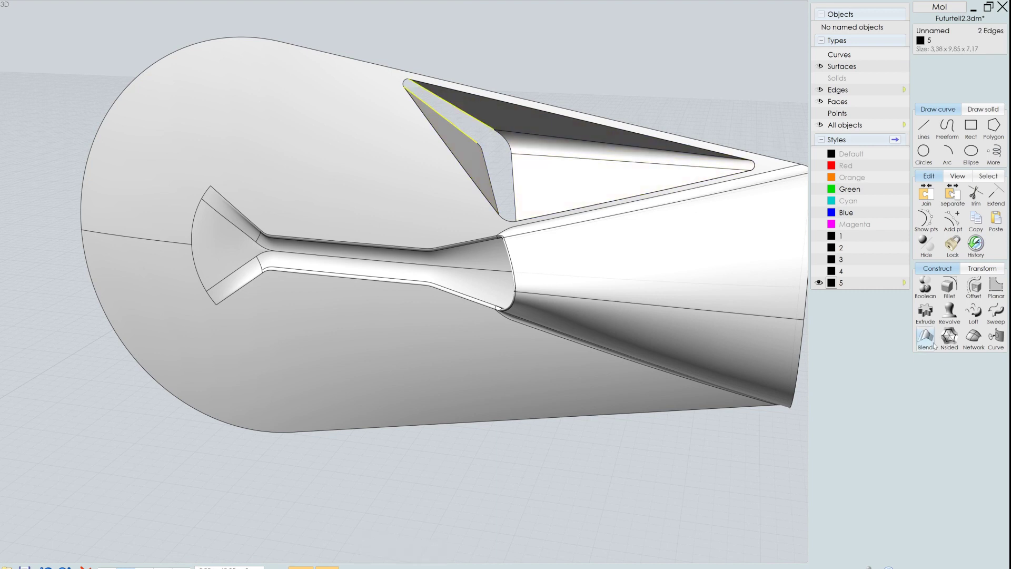
left_click(486, 156)
left_click(469, 128)
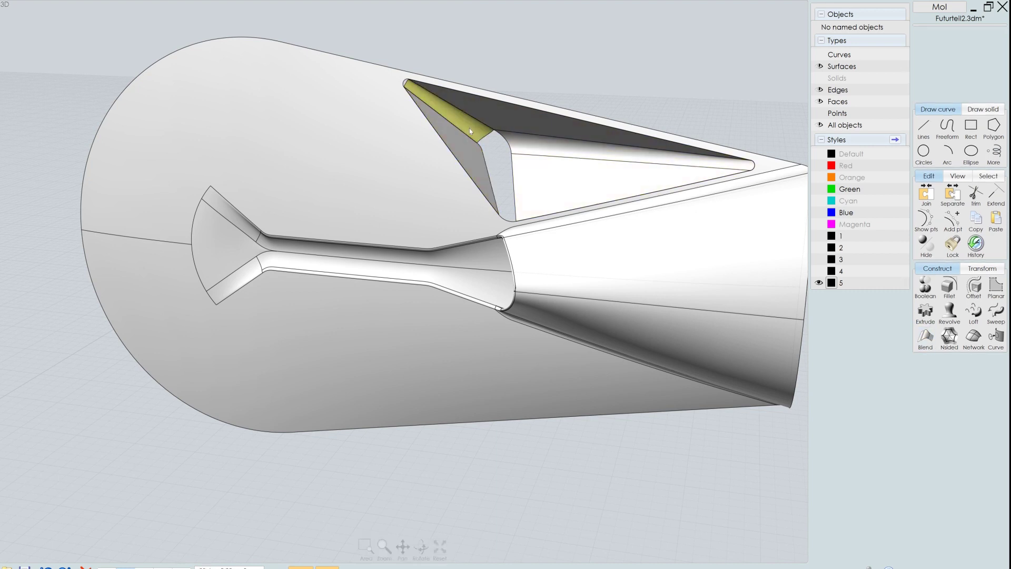
left_click(503, 150)
left_click(488, 128)
left_click(948, 287)
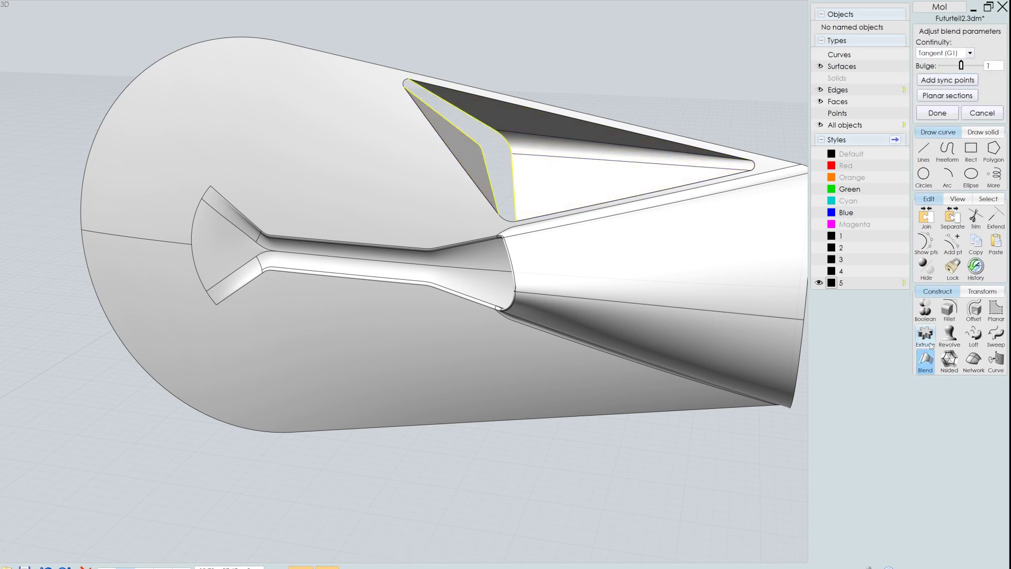
scroll(508, 79, "up", 3)
key("Return")
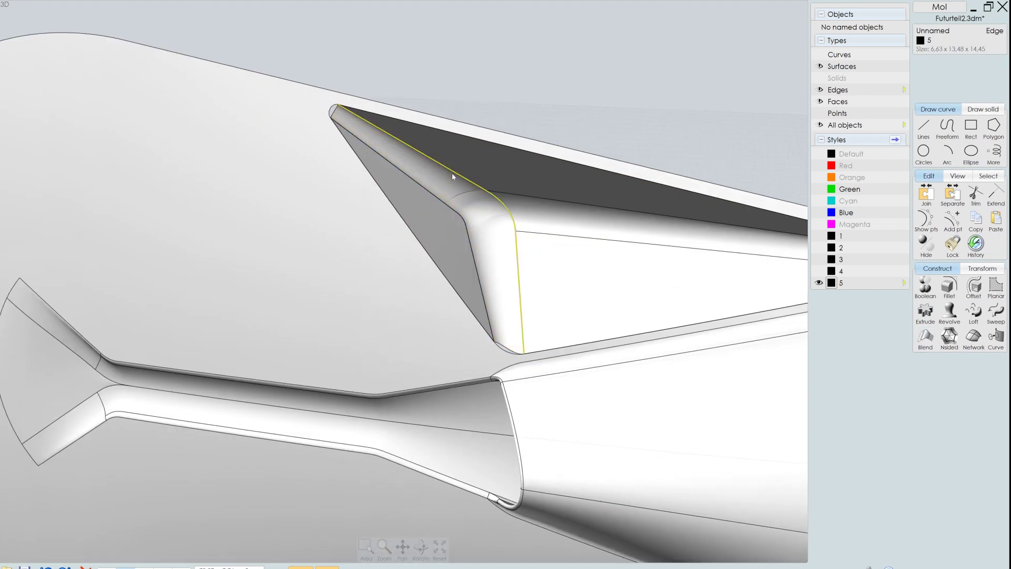
key("Return")
Rebuild the fillet from its upper edge as a Network surface.
left_click(484, 192)
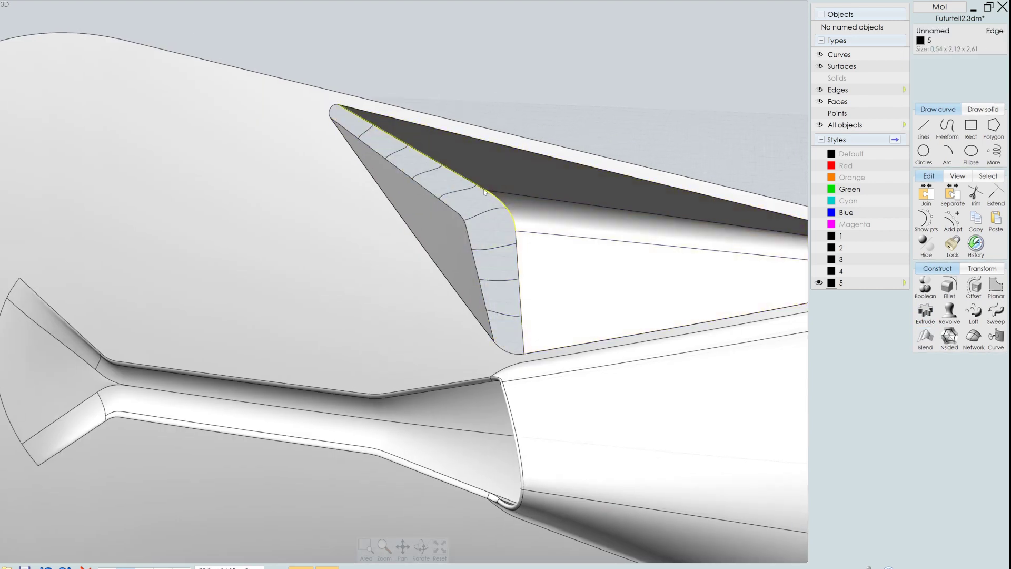
left_click(974, 337)
key("Return")
scroll(547, 77, "down", 3)
scroll(551, 89, "down", 2)
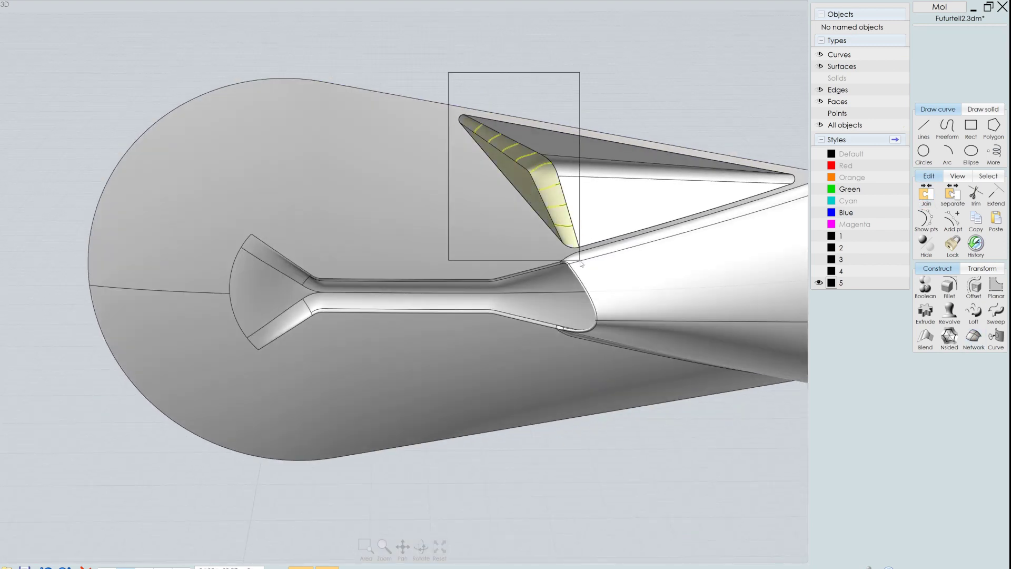
Draw a straight cutting Line across the corner fillet in Right view.
left_click_drag(449, 72, 578, 238)
scroll(545, 178, "up", 3)
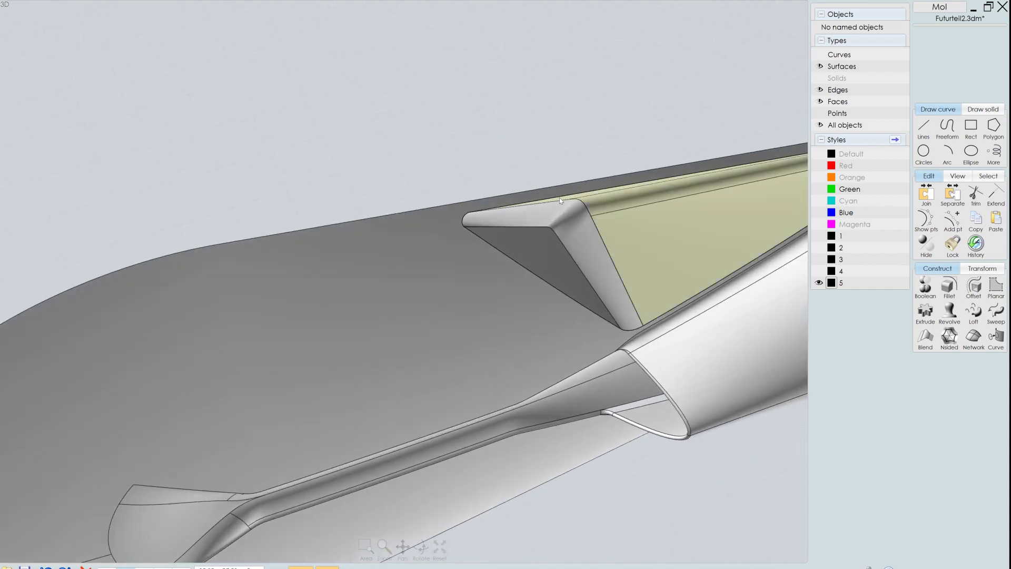
scroll(549, 232, "down", 1)
scroll(549, 231, "down", 1)
scroll(574, 179, "up", 2)
left_click(575, 177)
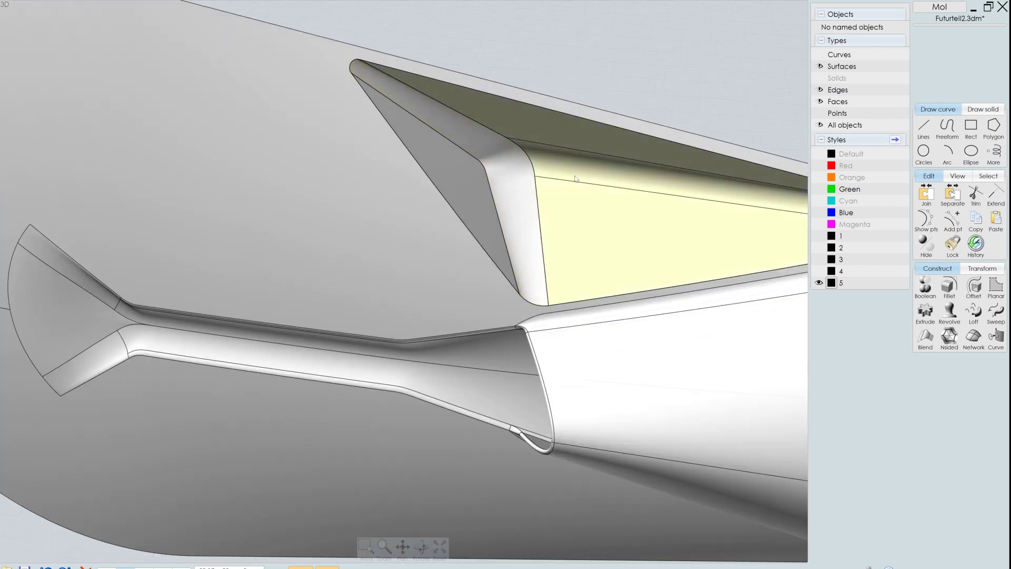
left_click(924, 127)
left_click(294, 542)
scroll(495, 239, "up", 5)
left_click(423, 262)
right_click(439, 165)
Trim the flat face and fillet with the line and delete the cut strip.
left_click(385, 209)
scroll(458, 193, "down", 3)
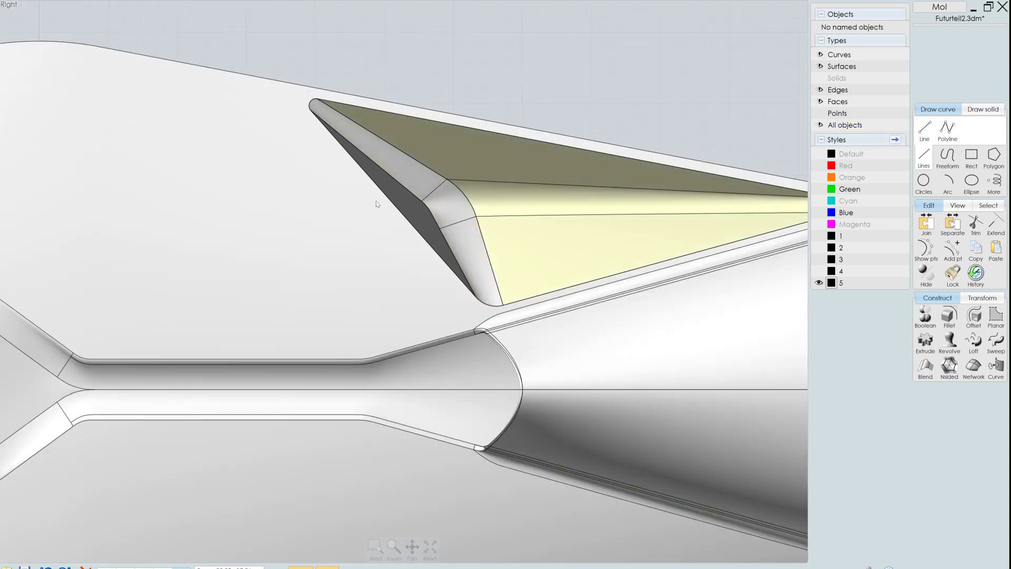
left_click(467, 219)
key("t")
left_click(460, 221)
right_click(460, 220)
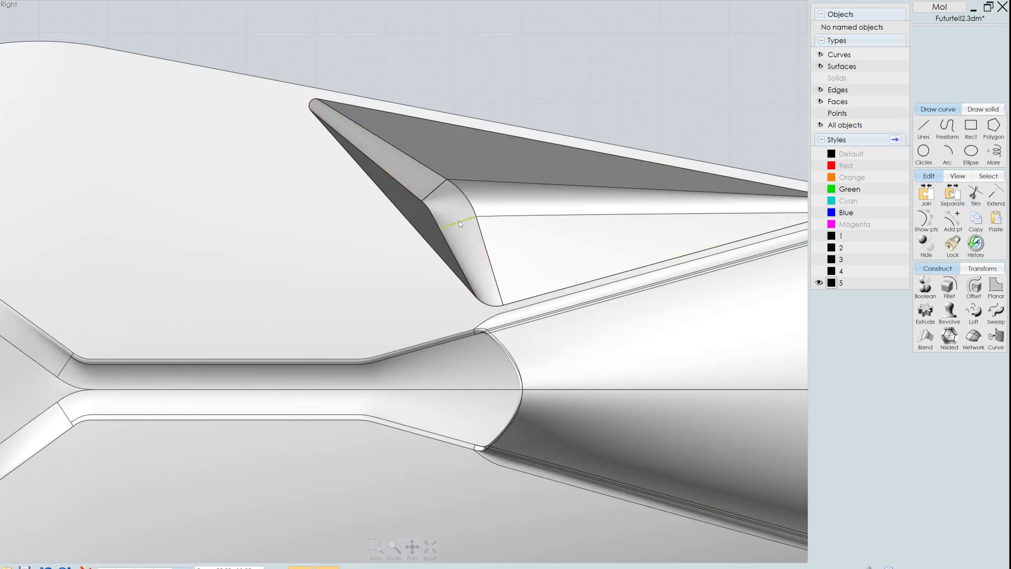
left_click(412, 180)
right_click_drag(413, 180, 545, 241)
key("Delete")
left_click(558, 239)
Delete the corner fillet face and extract Multi-Iso curves across the remaining fillet.
right_click_drag(577, 240, 553, 221)
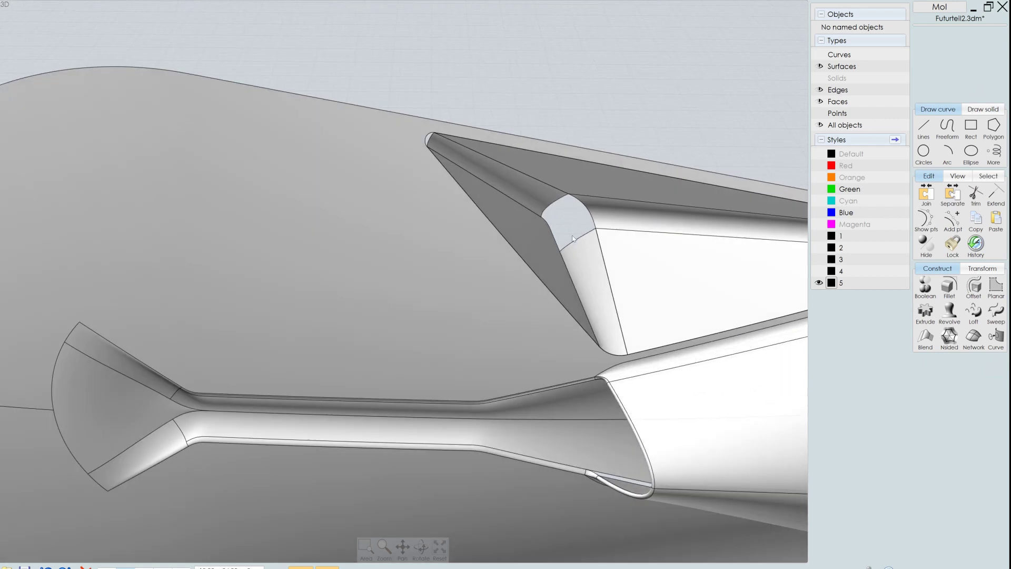
scroll(535, 210, "up", 3)
left_click(574, 264)
key("Delete")
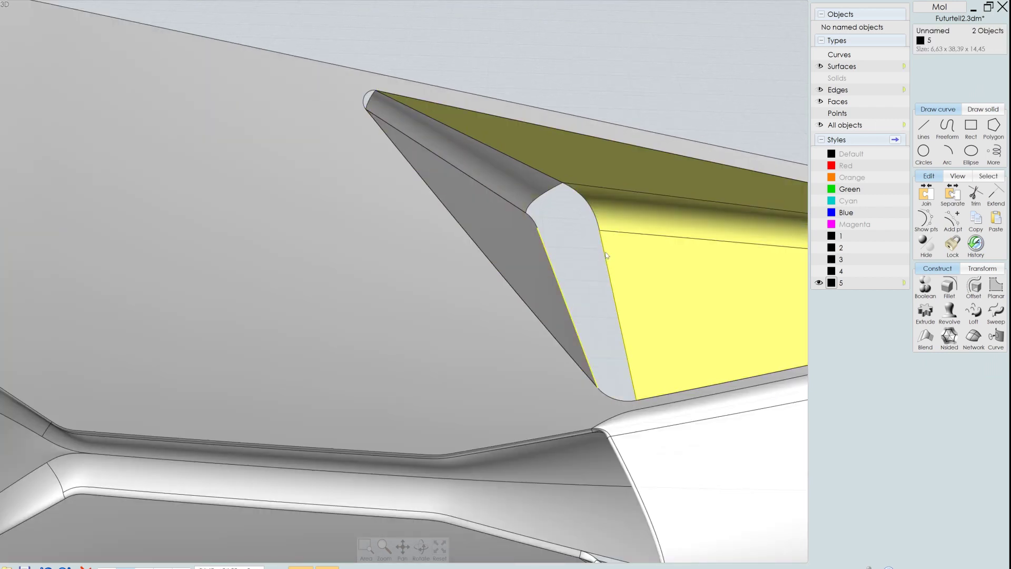
left_click(553, 263)
key("i")
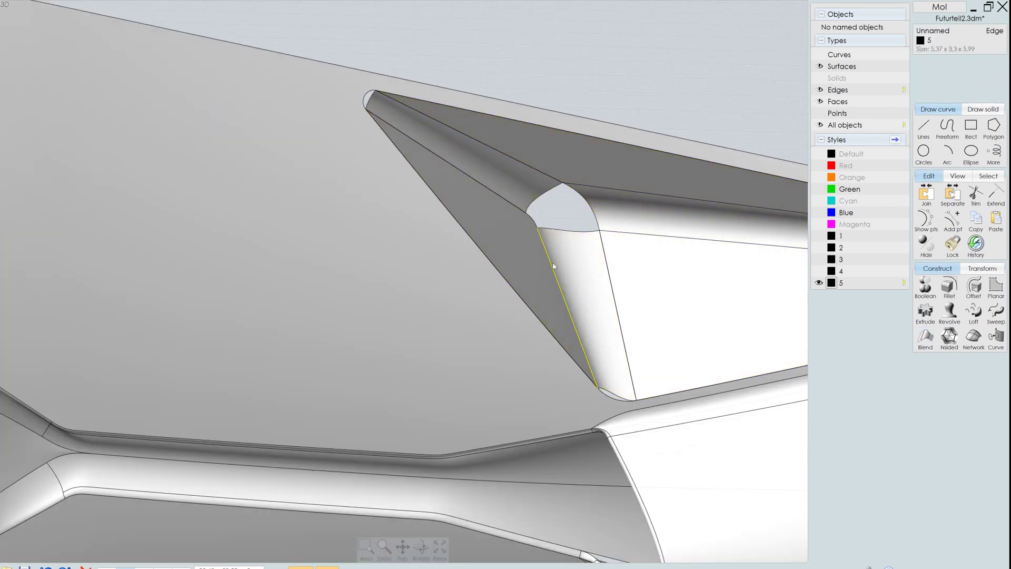
left_click(938, 70)
Delete the narrow tip fillet and rebuild the corner and strip with Network patches.
left_click(489, 185)
left_click(557, 224)
left_click(369, 99)
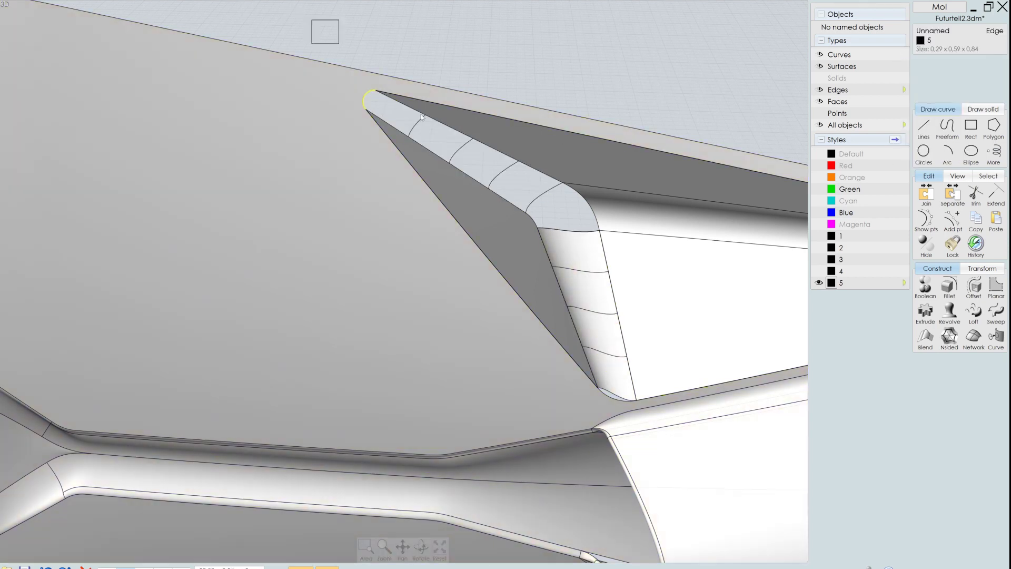
left_click(507, 204, "ctrl")
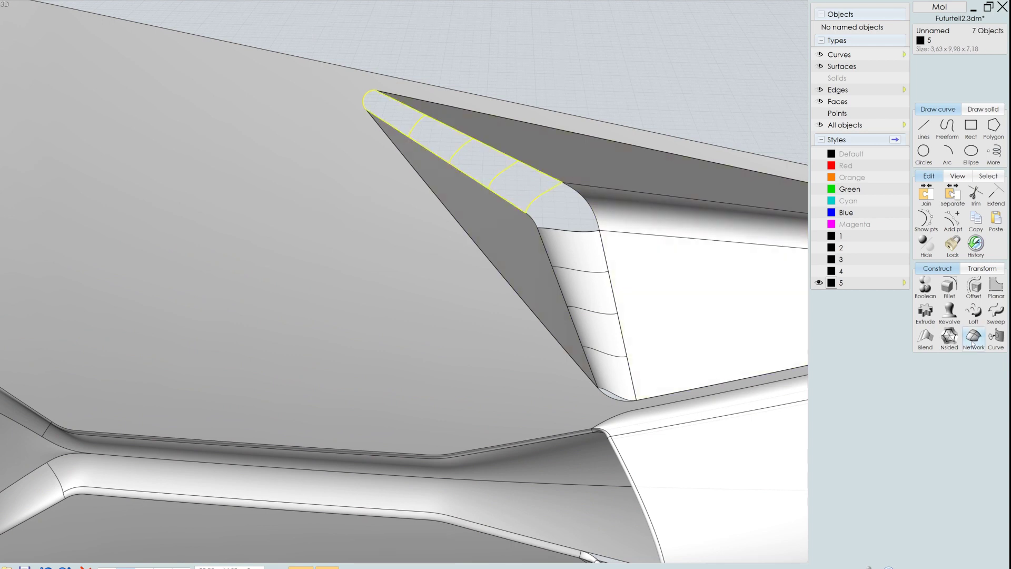
key("Delete")
left_click(604, 247)
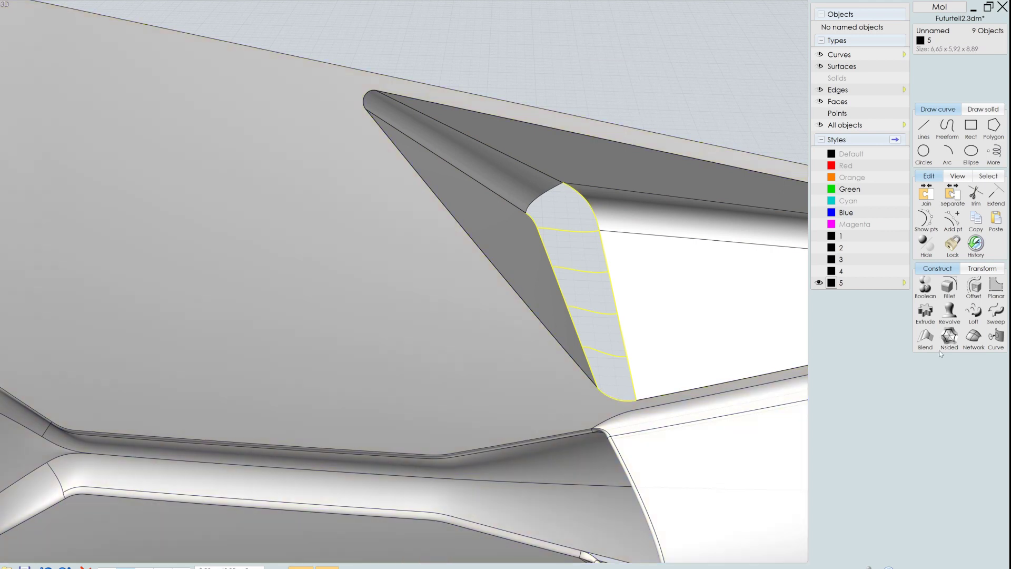
left_click(973, 337)
right_click(601, 224)
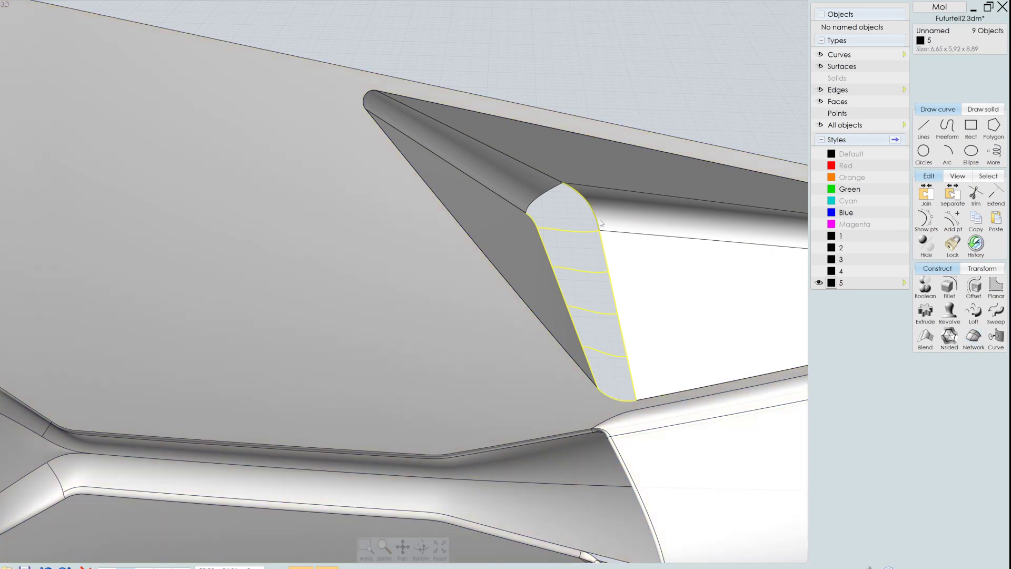
right_click(536, 224)
right_click(560, 225)
left_click(542, 224)
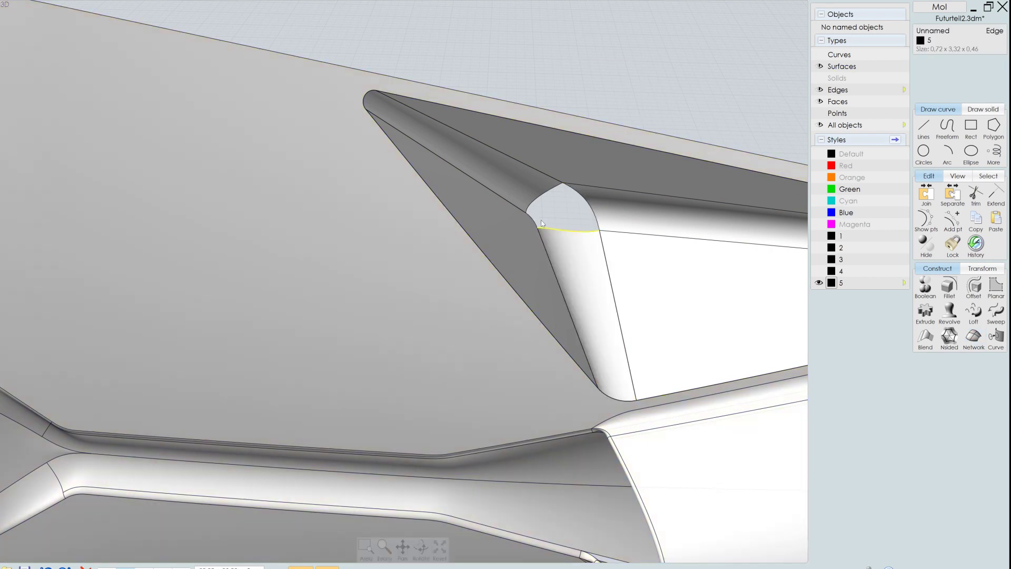
Join the triangular window's outline edges on the body into one curve.
left_click(706, 83)
scroll(704, 82, "down", 3)
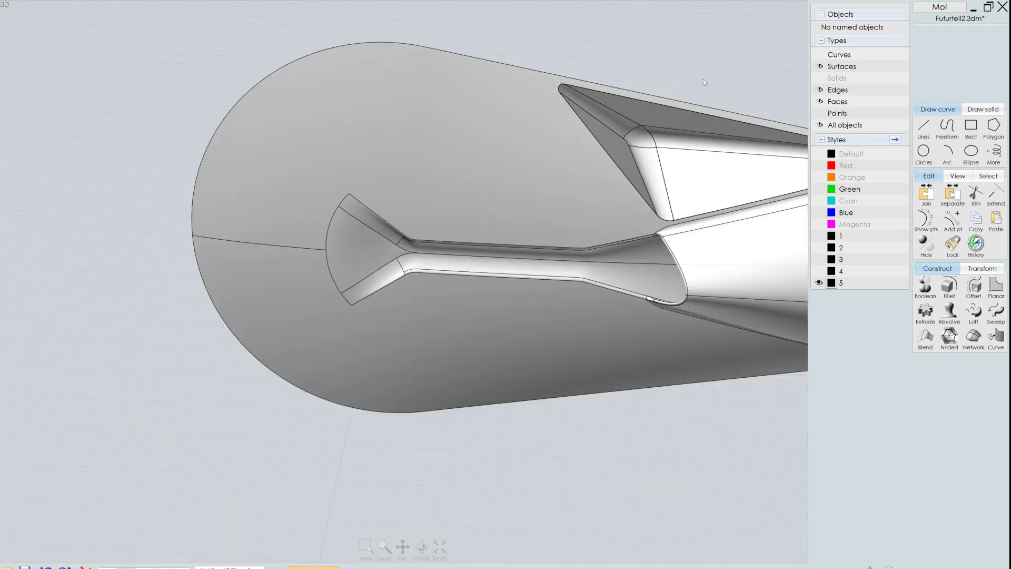
scroll(704, 81, "down", 2)
left_click(526, 174)
left_click(688, 146)
left_click(601, 220)
left_click(599, 130)
scroll(598, 144, "up", 3)
left_click(672, 153)
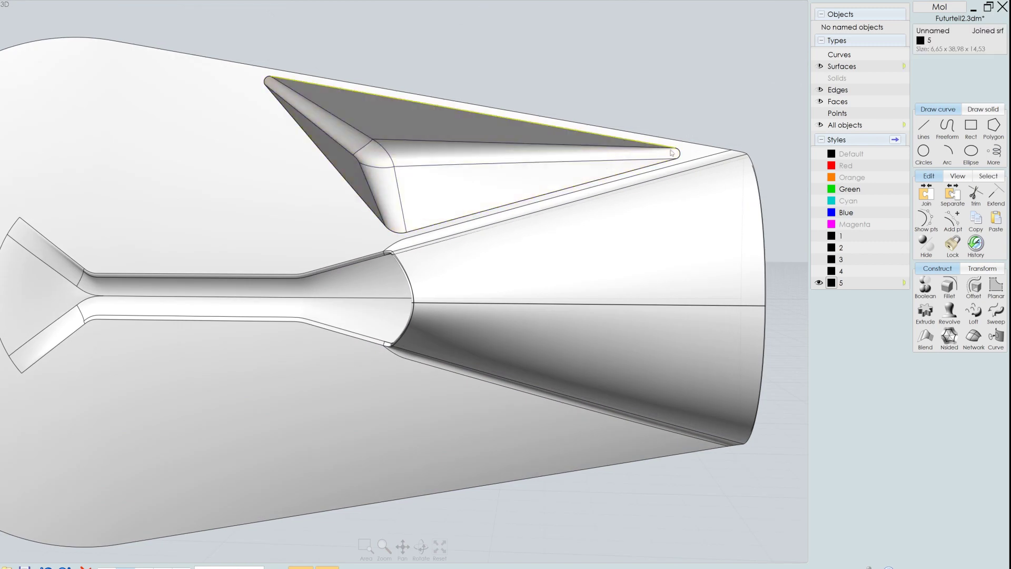
left_click(250, 76)
Rebuild the joined outline curve with 200 points.
key("r")
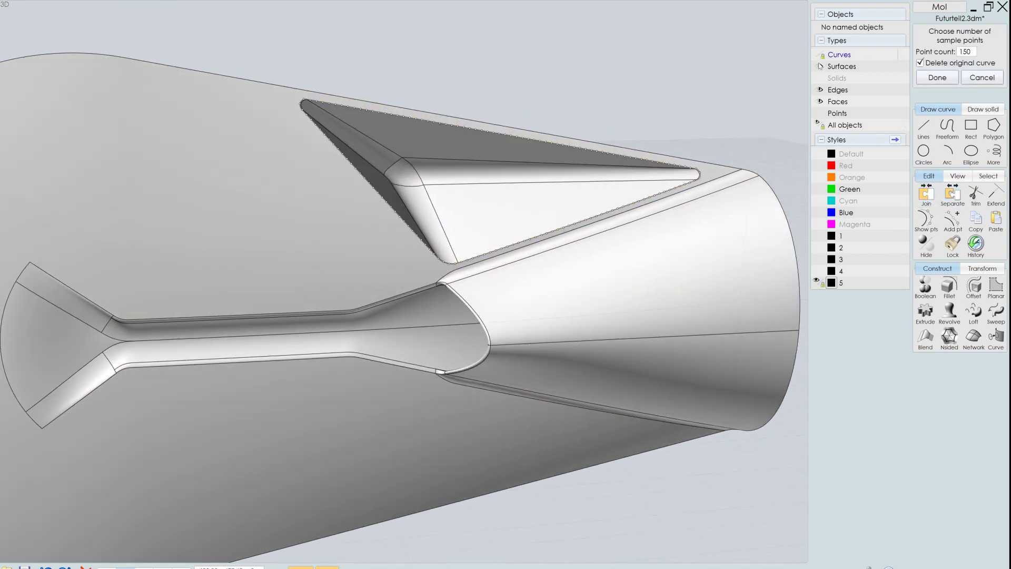
left_click(966, 51)
type("200")
left_click(944, 78)
Pipe the outline with a 0,1 outer radius and trim the body's sliver with it.
left_click(977, 43)
type("0,1")
key("Return")
left_click(940, 103)
left_click(976, 195)
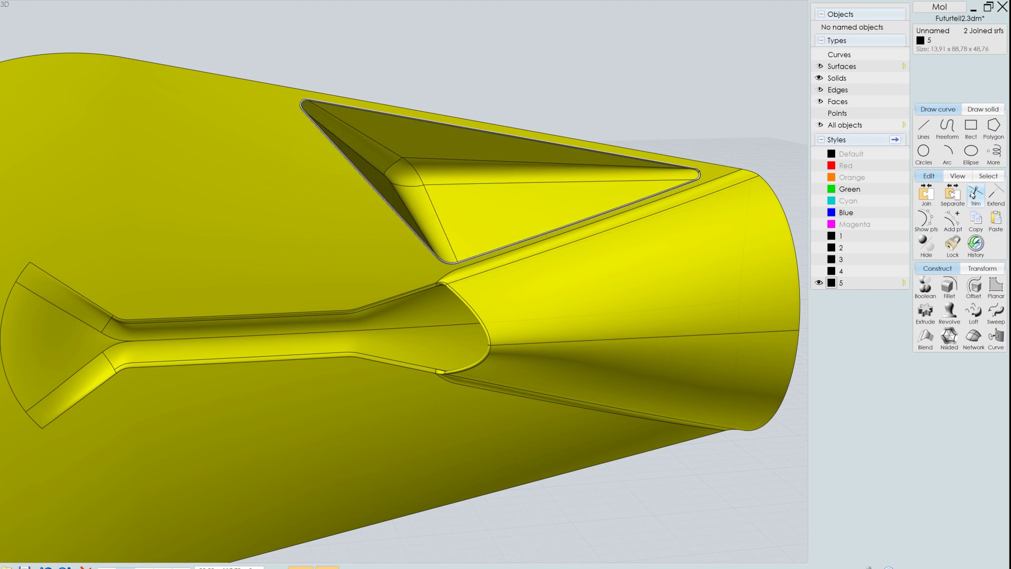
right_click(498, 155)
left_click(513, 144)
right_click(596, 154)
Fill the window's edge loop with an N-sided patch.
left_click(622, 160)
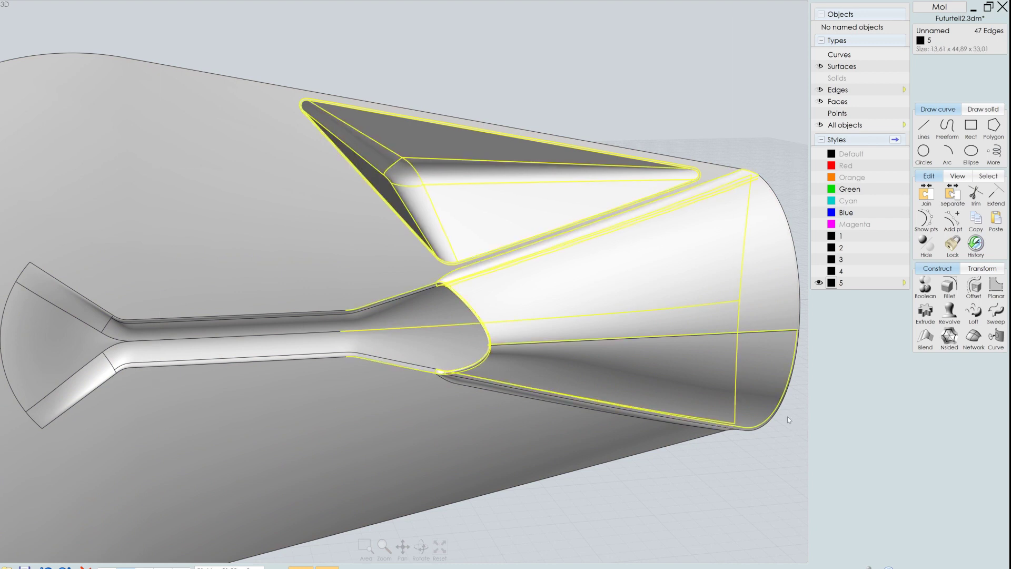
left_click(703, 178, "ctrl")
left_click(304, 103, "shift")
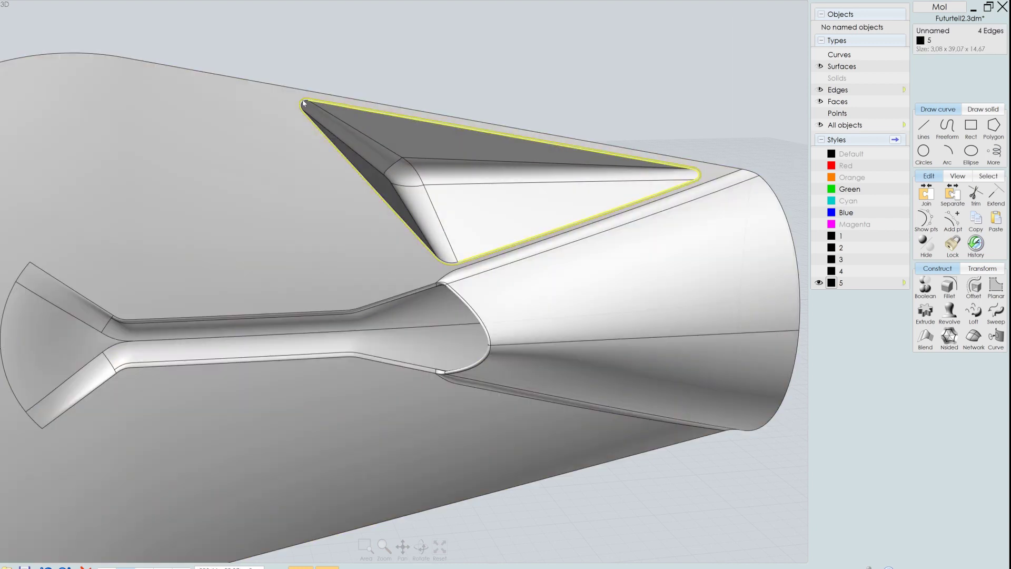
left_click(940, 350)
right_click_drag(606, 211, 662, 139)
right_click(672, 136)
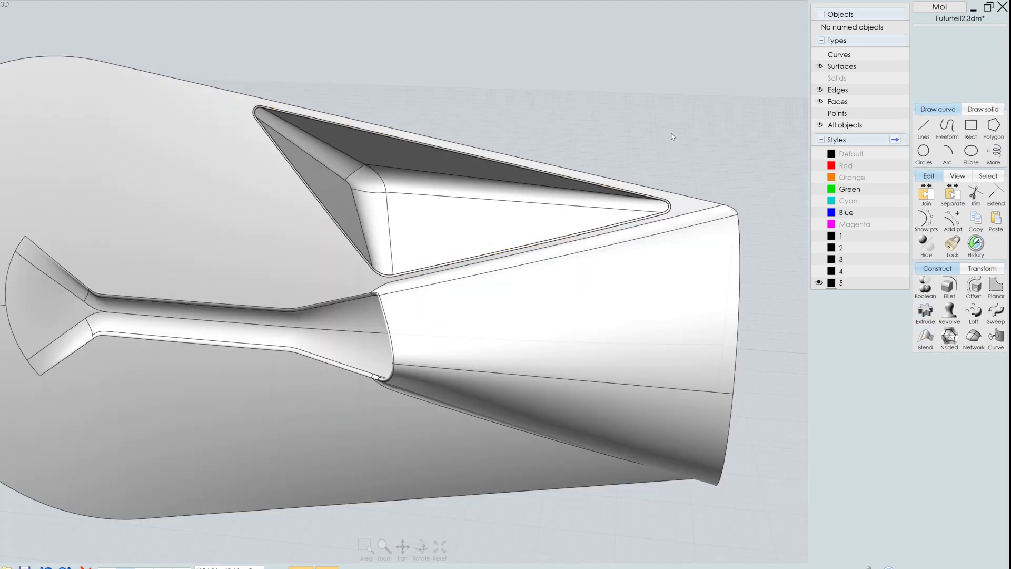
scroll(672, 136, "down", 3)
left_click_drag(57, 95, 782, 401)
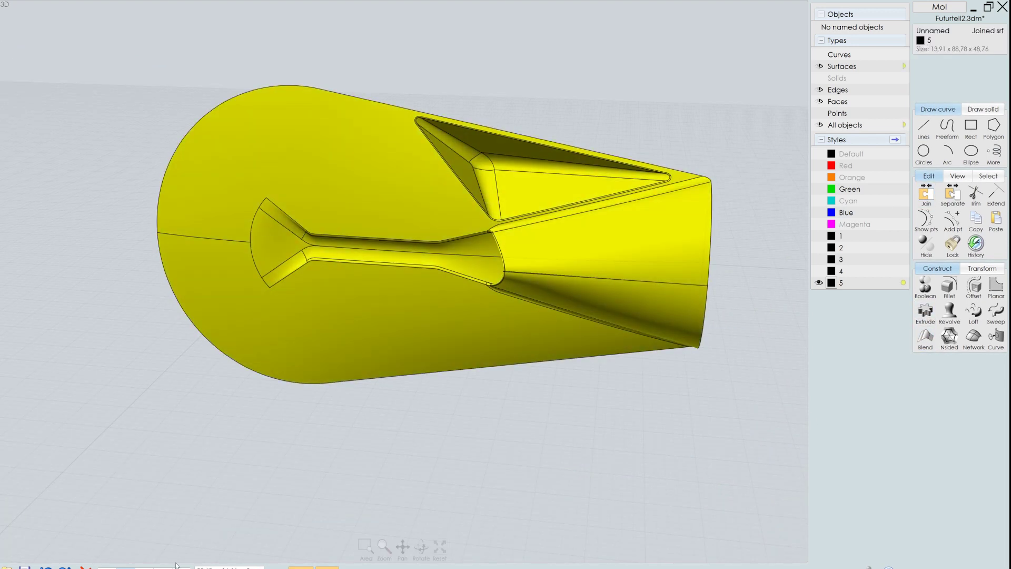
In Right view, trim off the hull's lower half with a horizontal cutting line.
left_click(177, 565)
key("l")
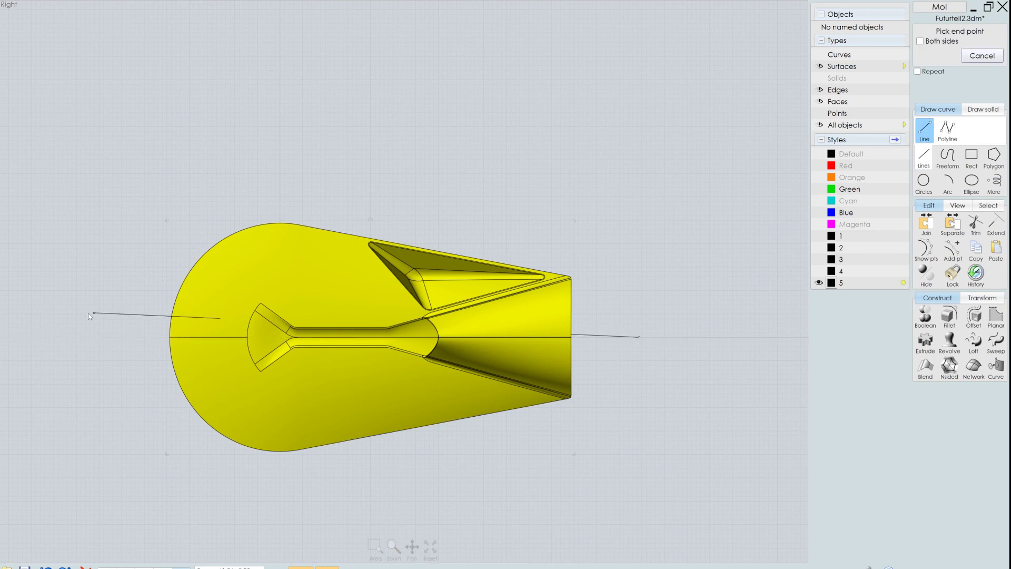
left_click(70, 316)
left_click(563, 364)
key("t")
left_click_drag(670, 344, 603, 310)
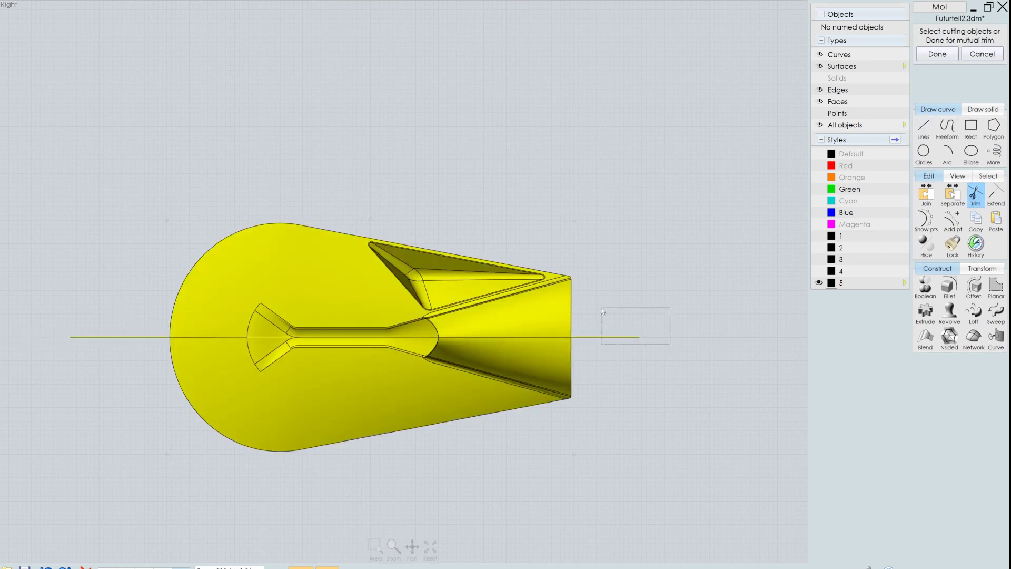
key("Return")
Mirror the remaining half across the centreline and join both halves into one body.
left_click(538, 368)
left_click(982, 268)
left_click(925, 312)
left_click(533, 336)
left_click(662, 380)
key("Return")
Extrude the three blue flange curves into a flange rim, then hide the curves.
left_click(819, 212)
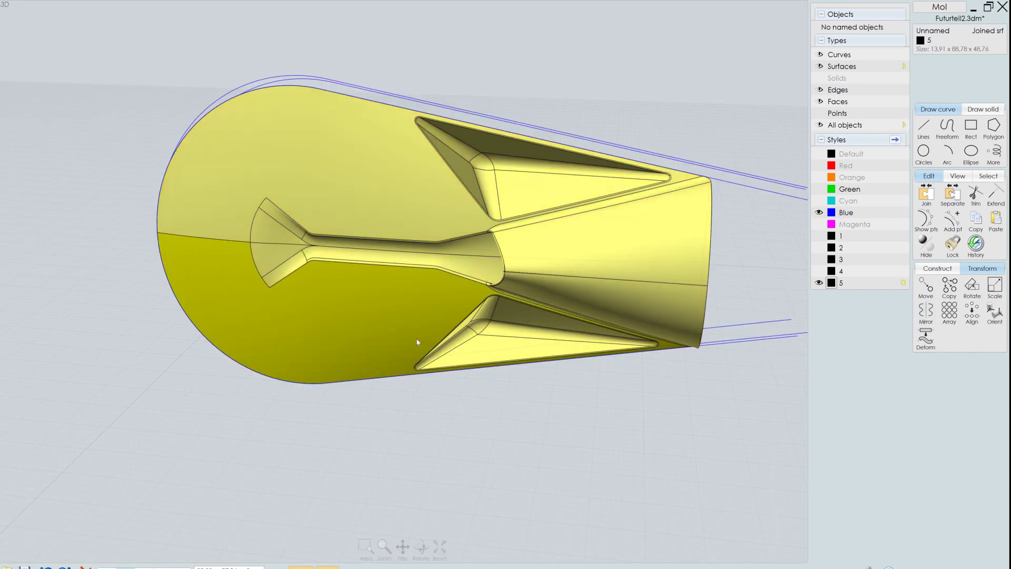
left_click(838, 54)
left_click(937, 268)
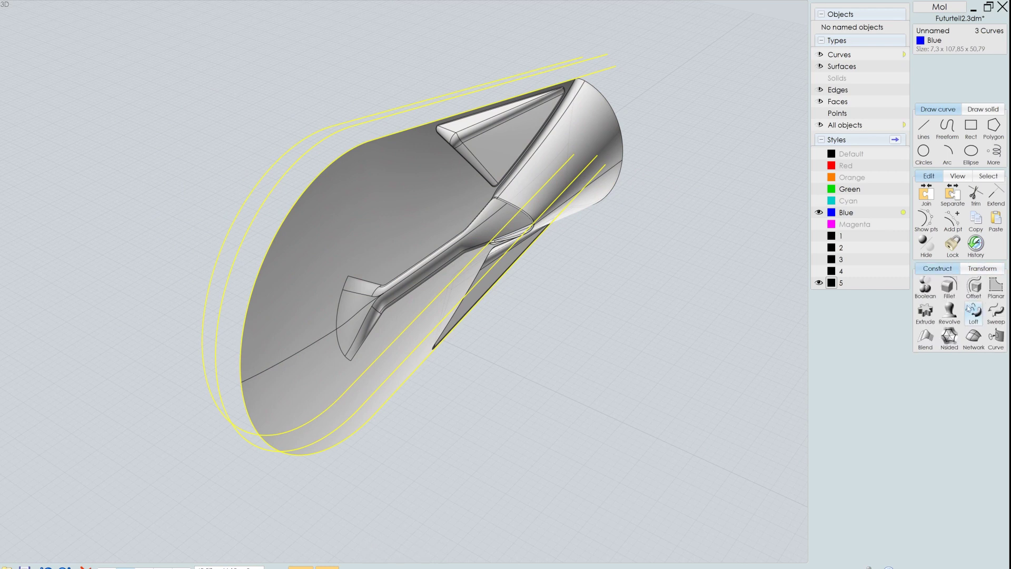
left_click(925, 312)
left_click(301, 188)
key("ctrl+a")
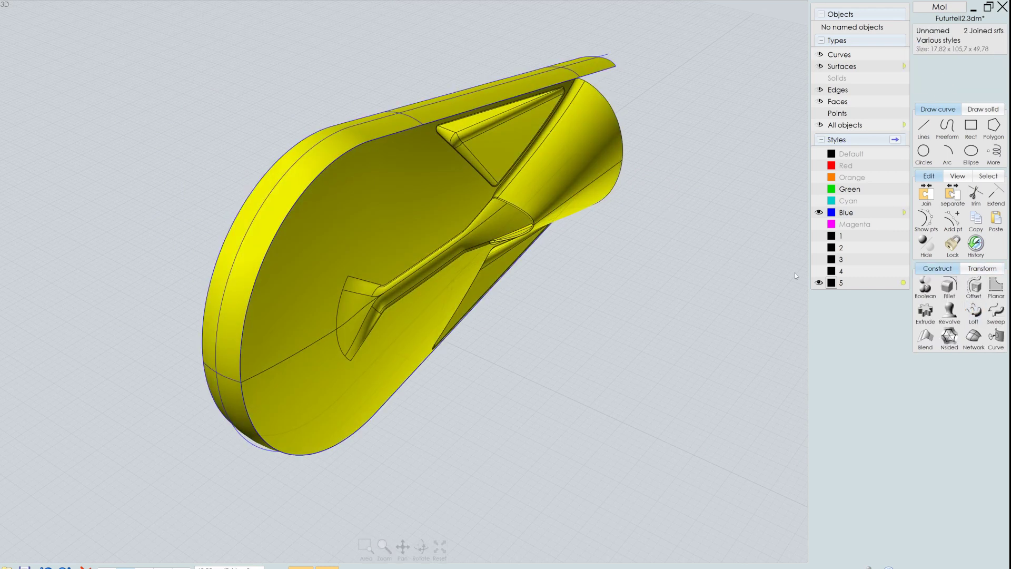
left_click(820, 213)
Mirror the extruded flange across a reference line to the body's other side.
scroll(613, 346, "up", 5)
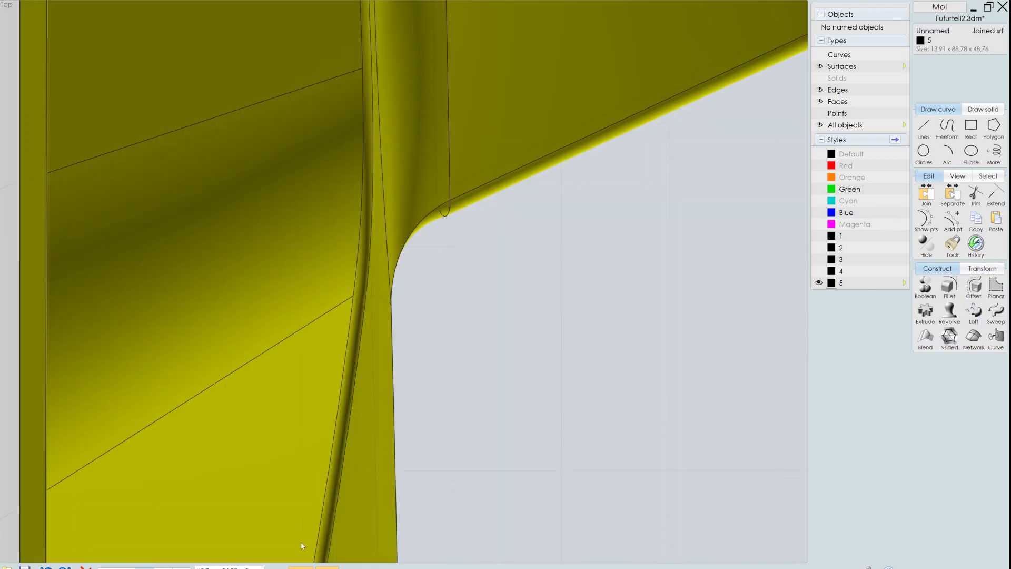
scroll(612, 347, "down", 3)
scroll(586, 293, "down", 2)
key("l")
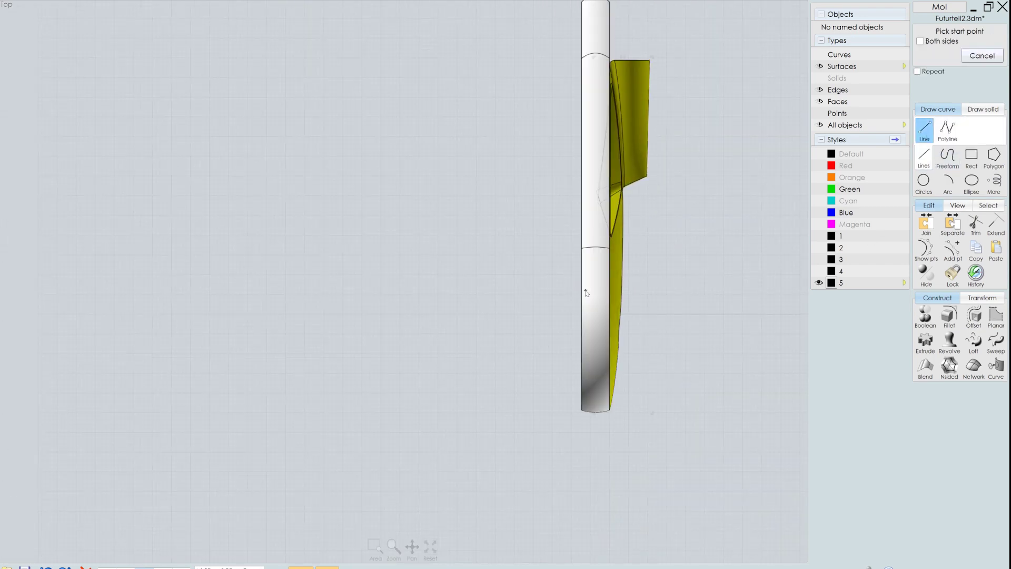
left_click(585, 280)
left_click(982, 297)
left_click(926, 339)
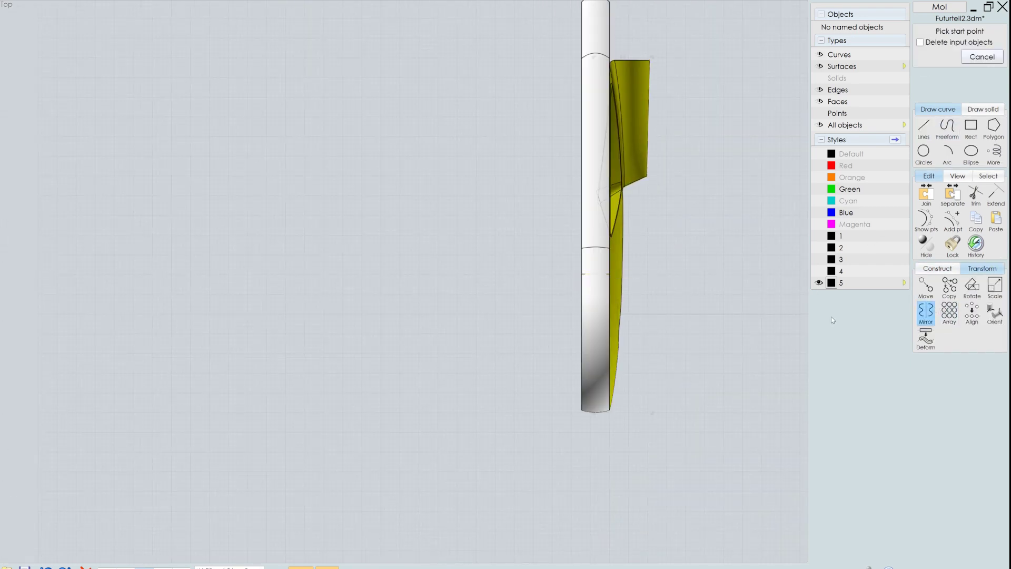
left_click(595, 274)
left_click(595, 474)
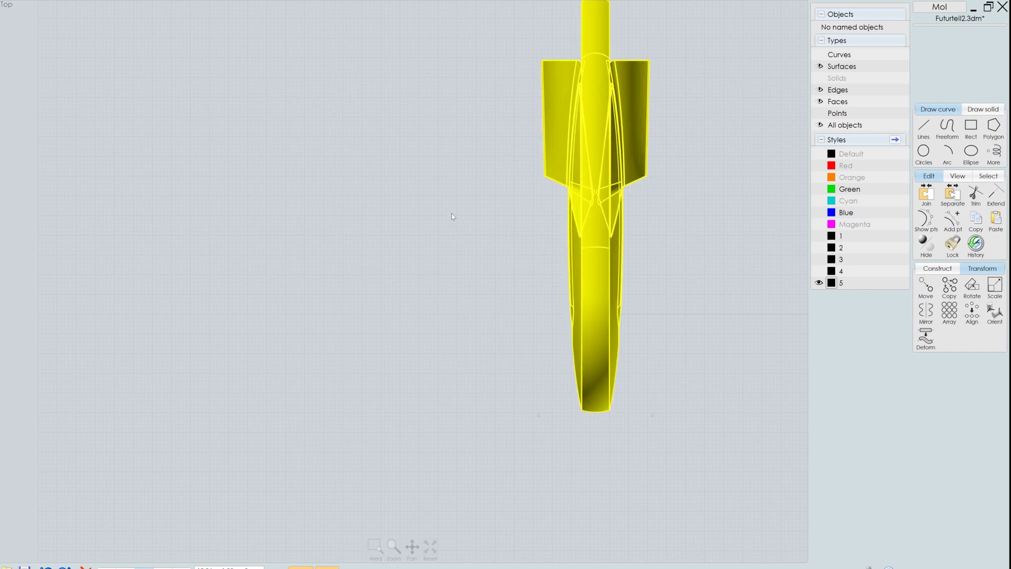
Orbit around the finished body to check both mirrored flanges.
right_click_drag(274, 522, 815, 95)
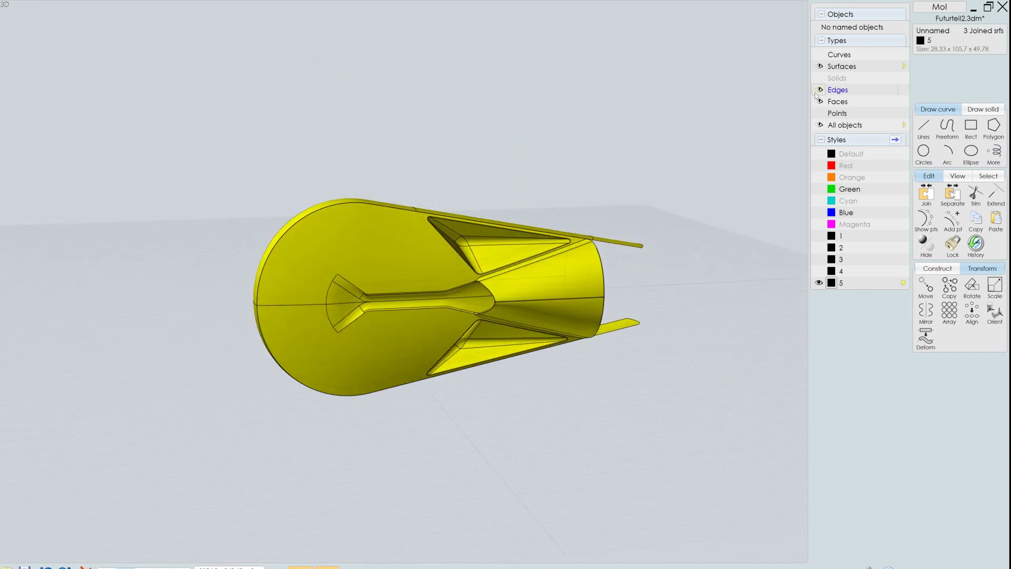
key("Escape")
mouse_move(815, 95)
right_mouse_down()
mouse_move(772, 294)
mouse_move(720, 308)
right_mouse_up()
left_click(819, 282)
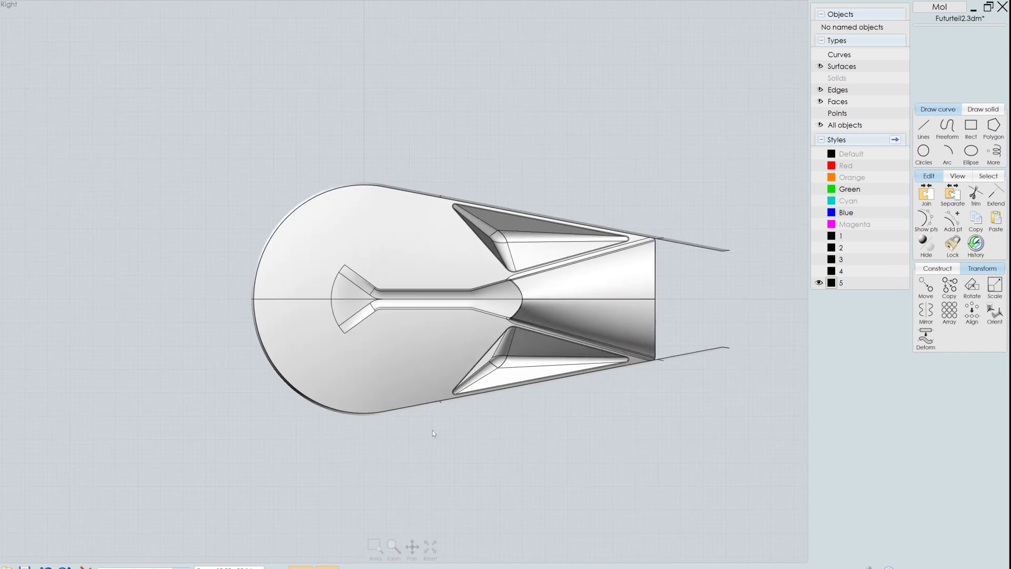
Blend the two fan slot edges with a G1 tangent surface of bulge 1.08.
scroll(337, 296, "up", 5)
left_click(337, 296)
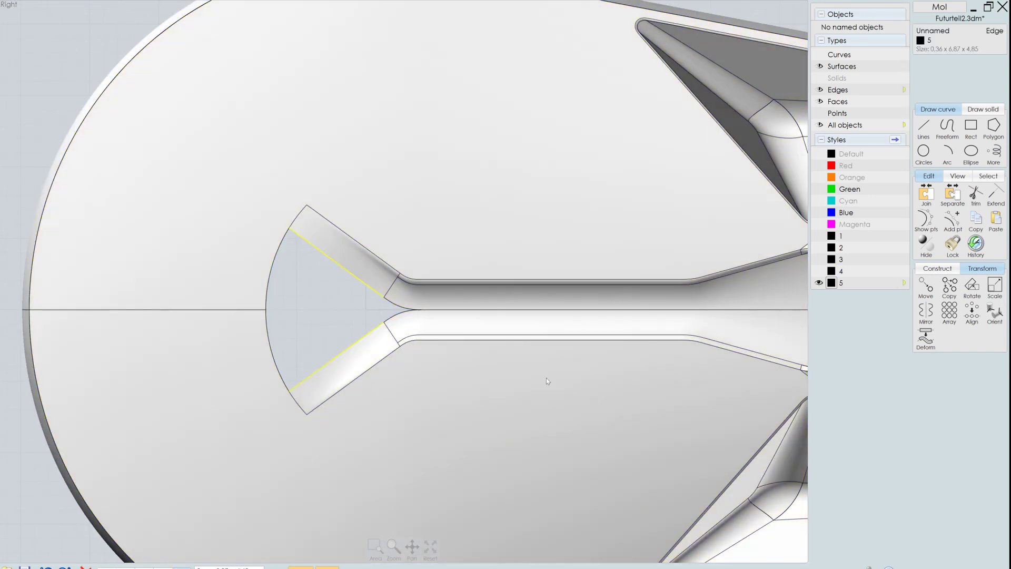
left_click(937, 268)
left_click(925, 340)
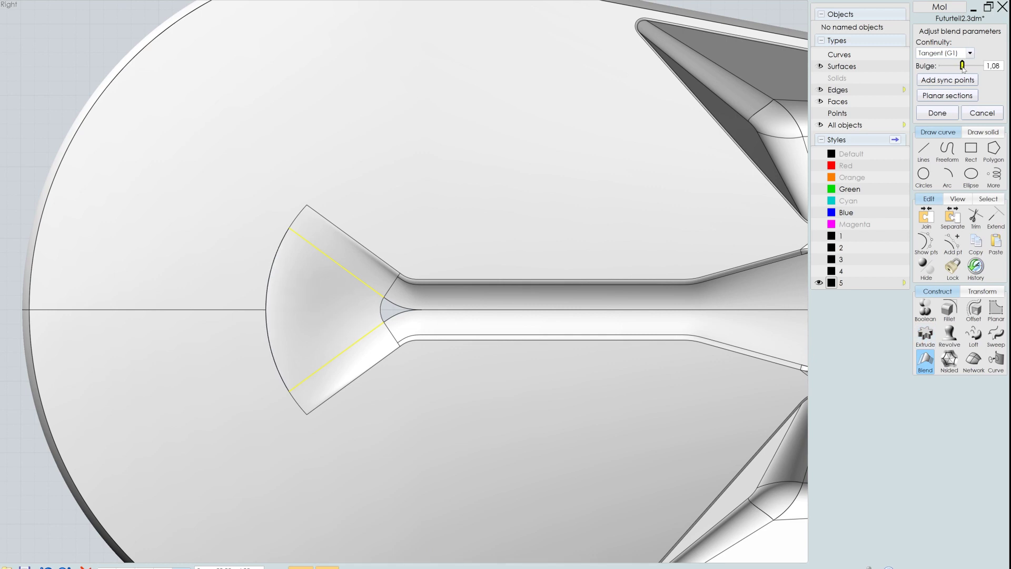
left_click(938, 113)
scroll(475, 330, "down", 3)
scroll(431, 299, "up", 4)
right_click(611, 333)
key("Escape")
scroll(497, 299, "down", 3)
left_click(501, 453)
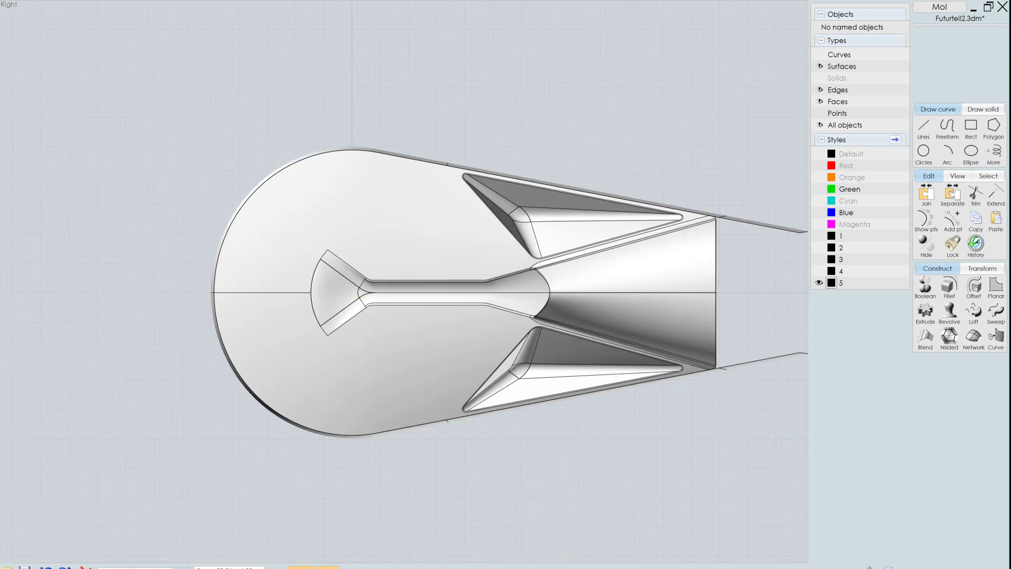
left_click(302, 567)
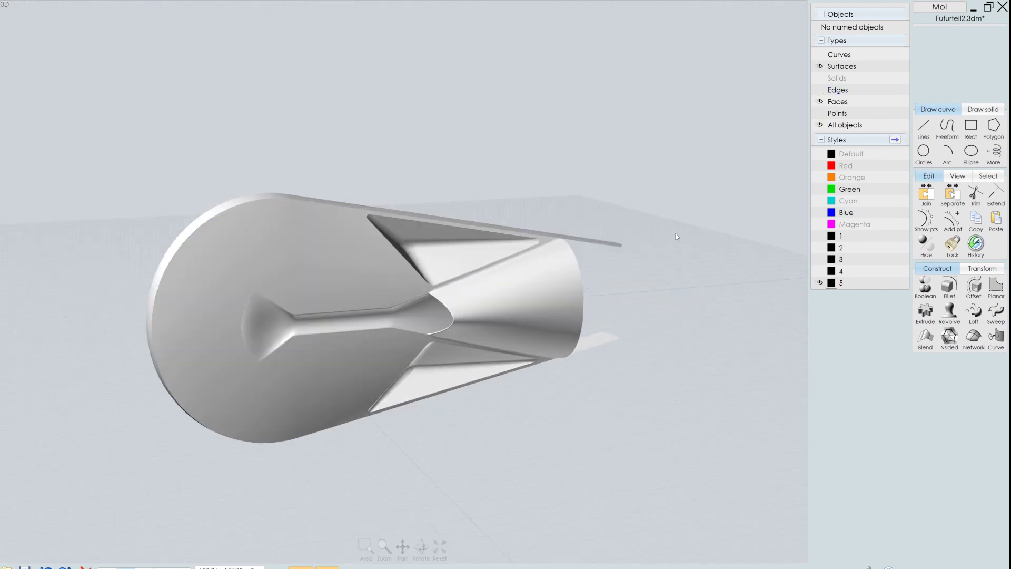